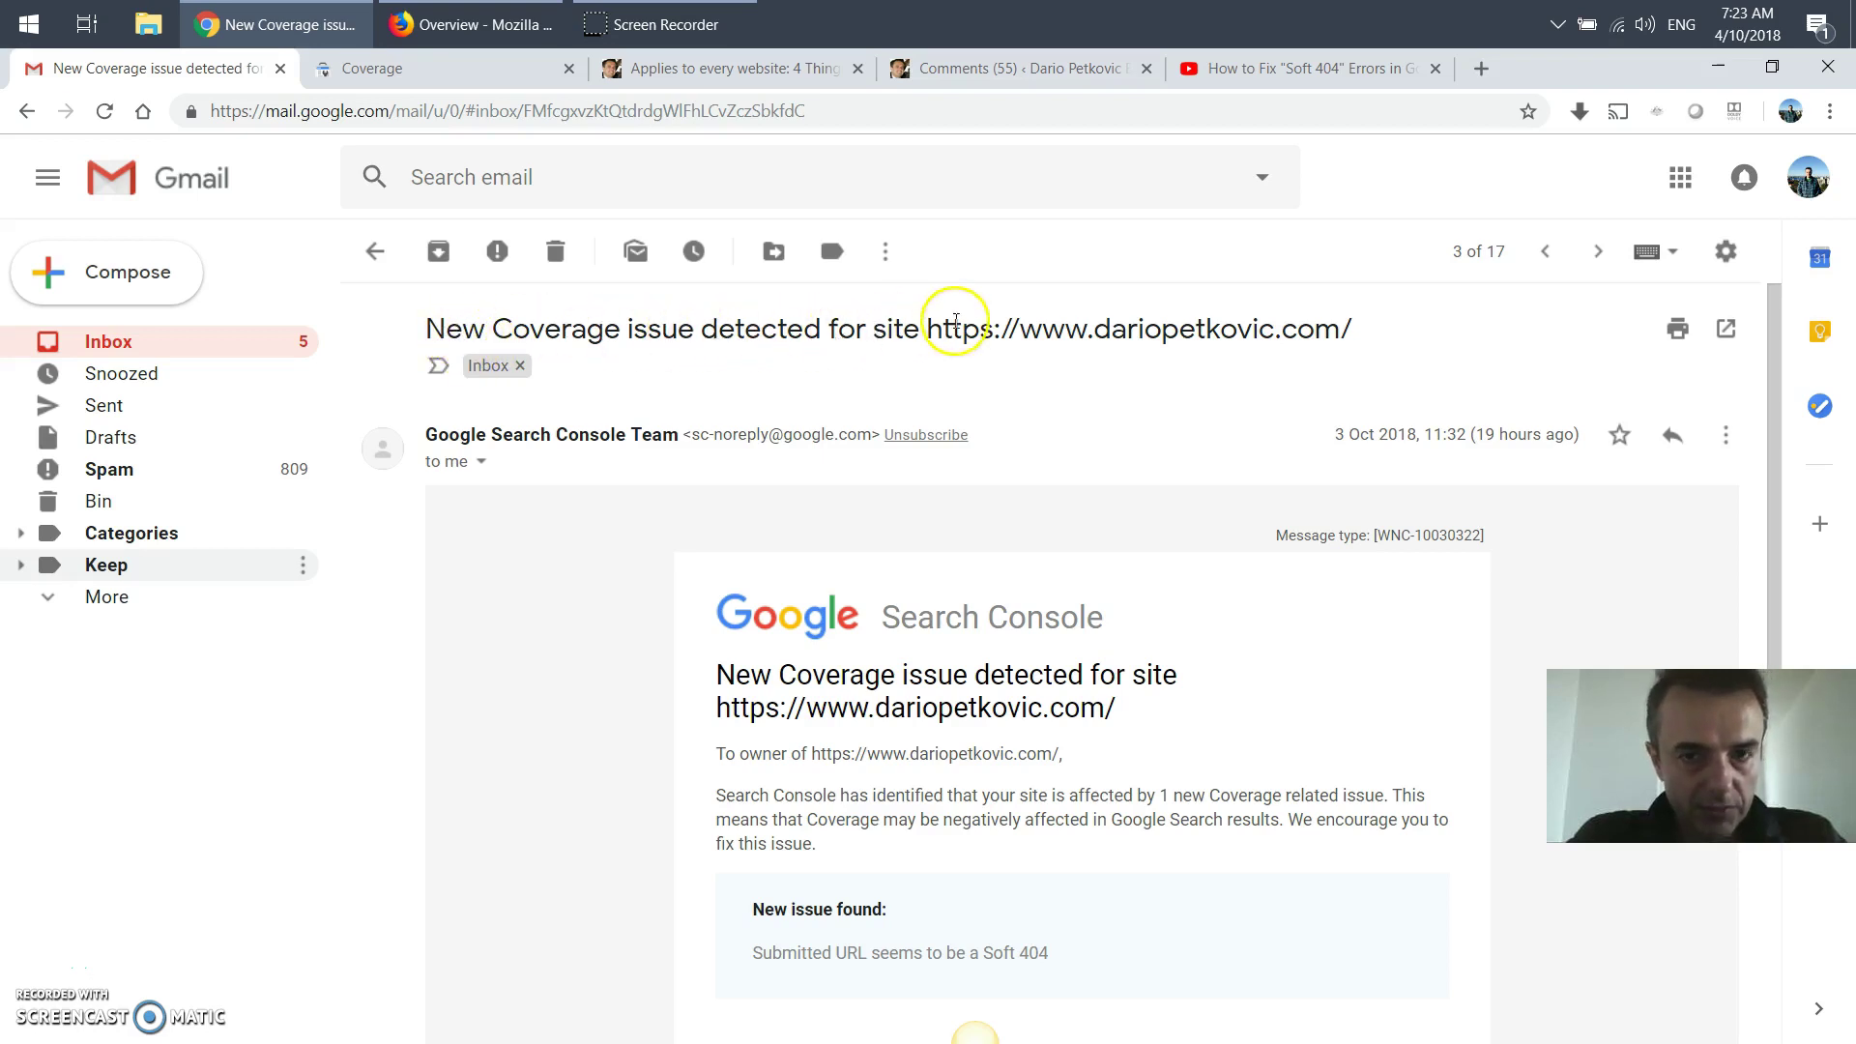
# Read the new Soft 404 coverage alert email, then switch to the Search Console Coverage report
pyautogui.moveTo(729, 674); pyautogui.dragTo(1112, 710)
pyautogui.click(1093, 729)
pyautogui.scroll(-3, 1093, 729)
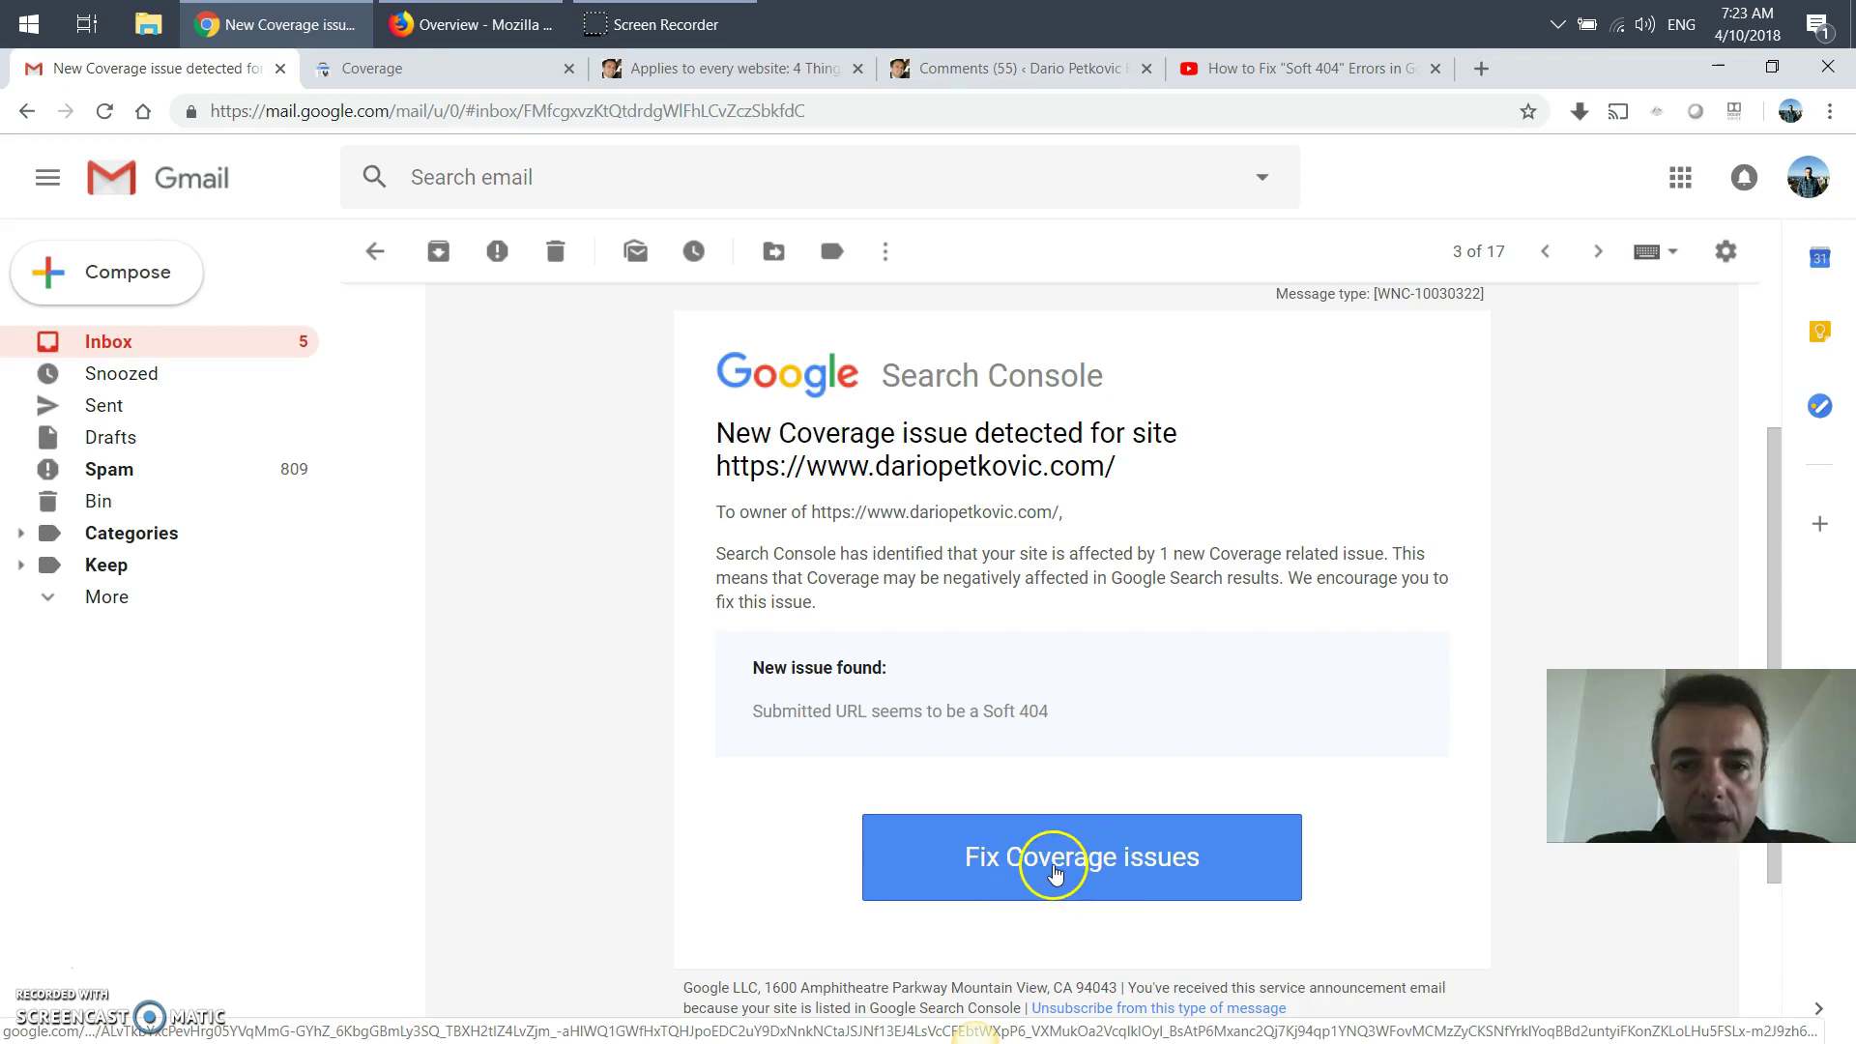
pyautogui.click(411, 77)
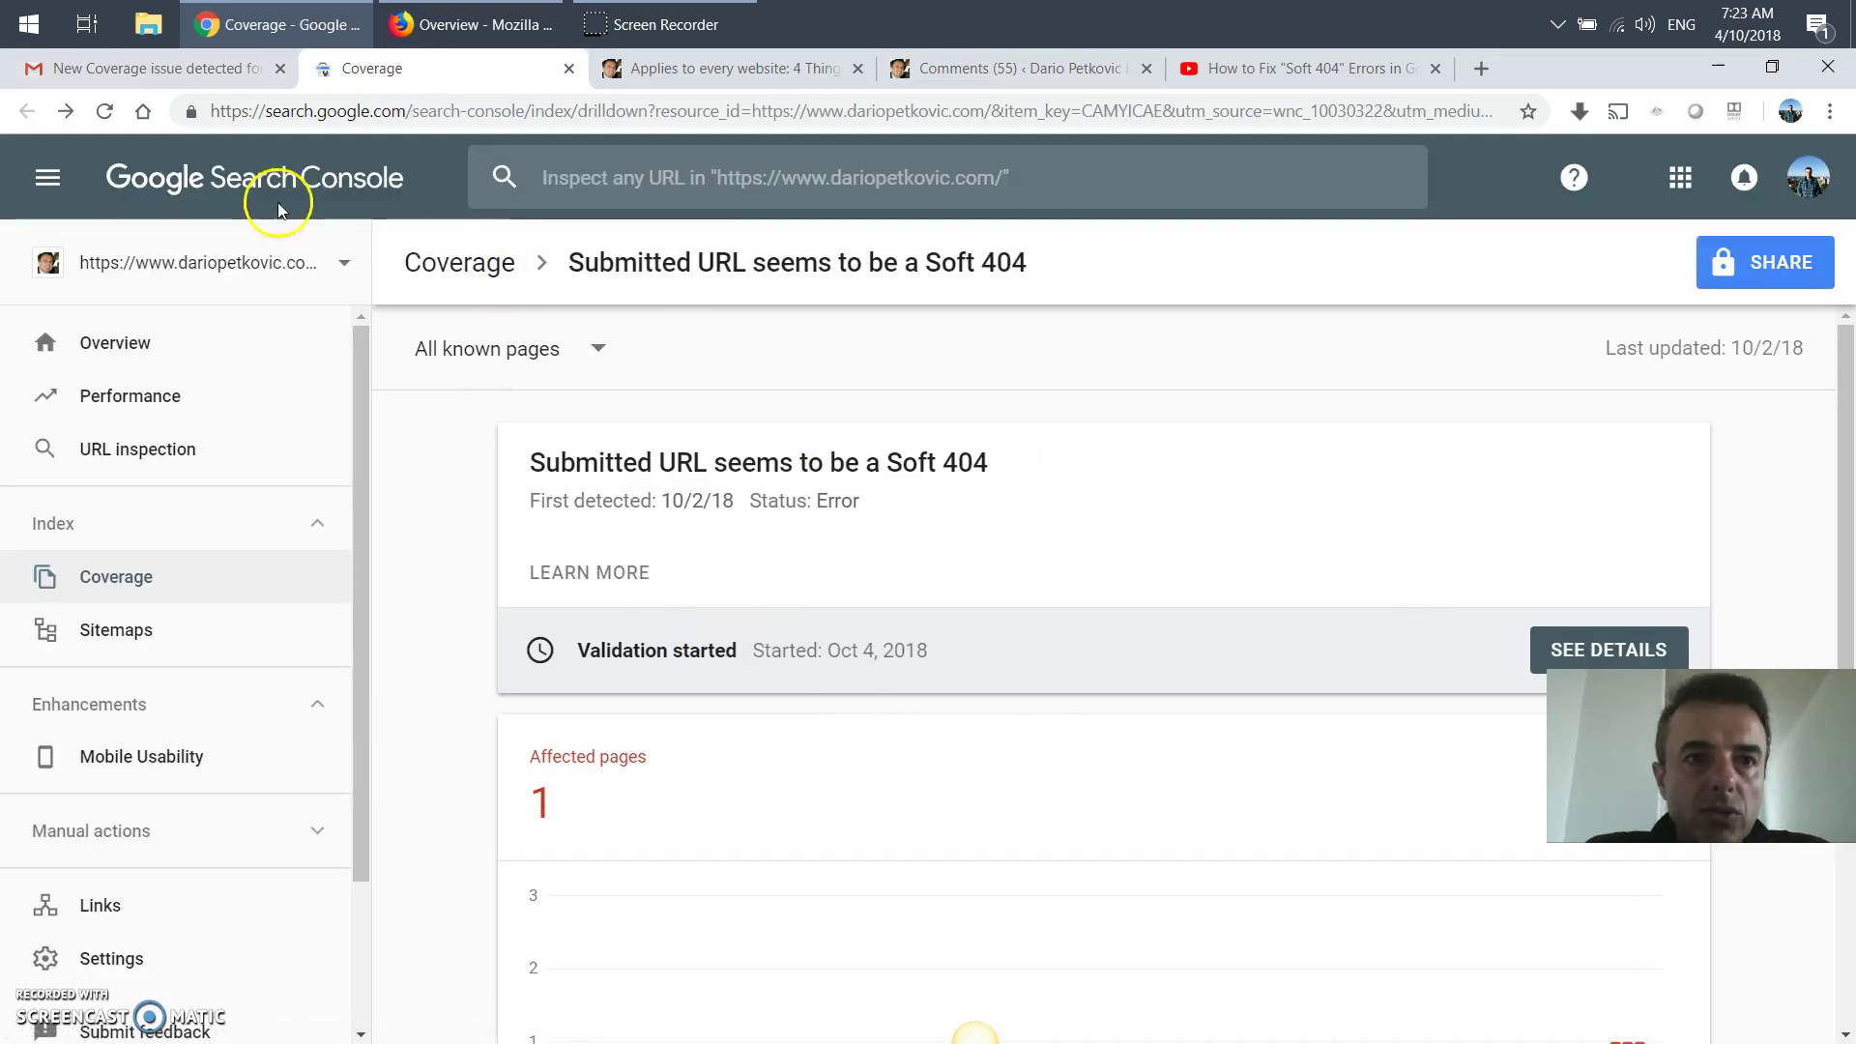
# Open the flagged page 4-things-to-avoid-when-creating-content from the Soft 404 examples in a new tab
pyautogui.scroll(-3, 790, 676)
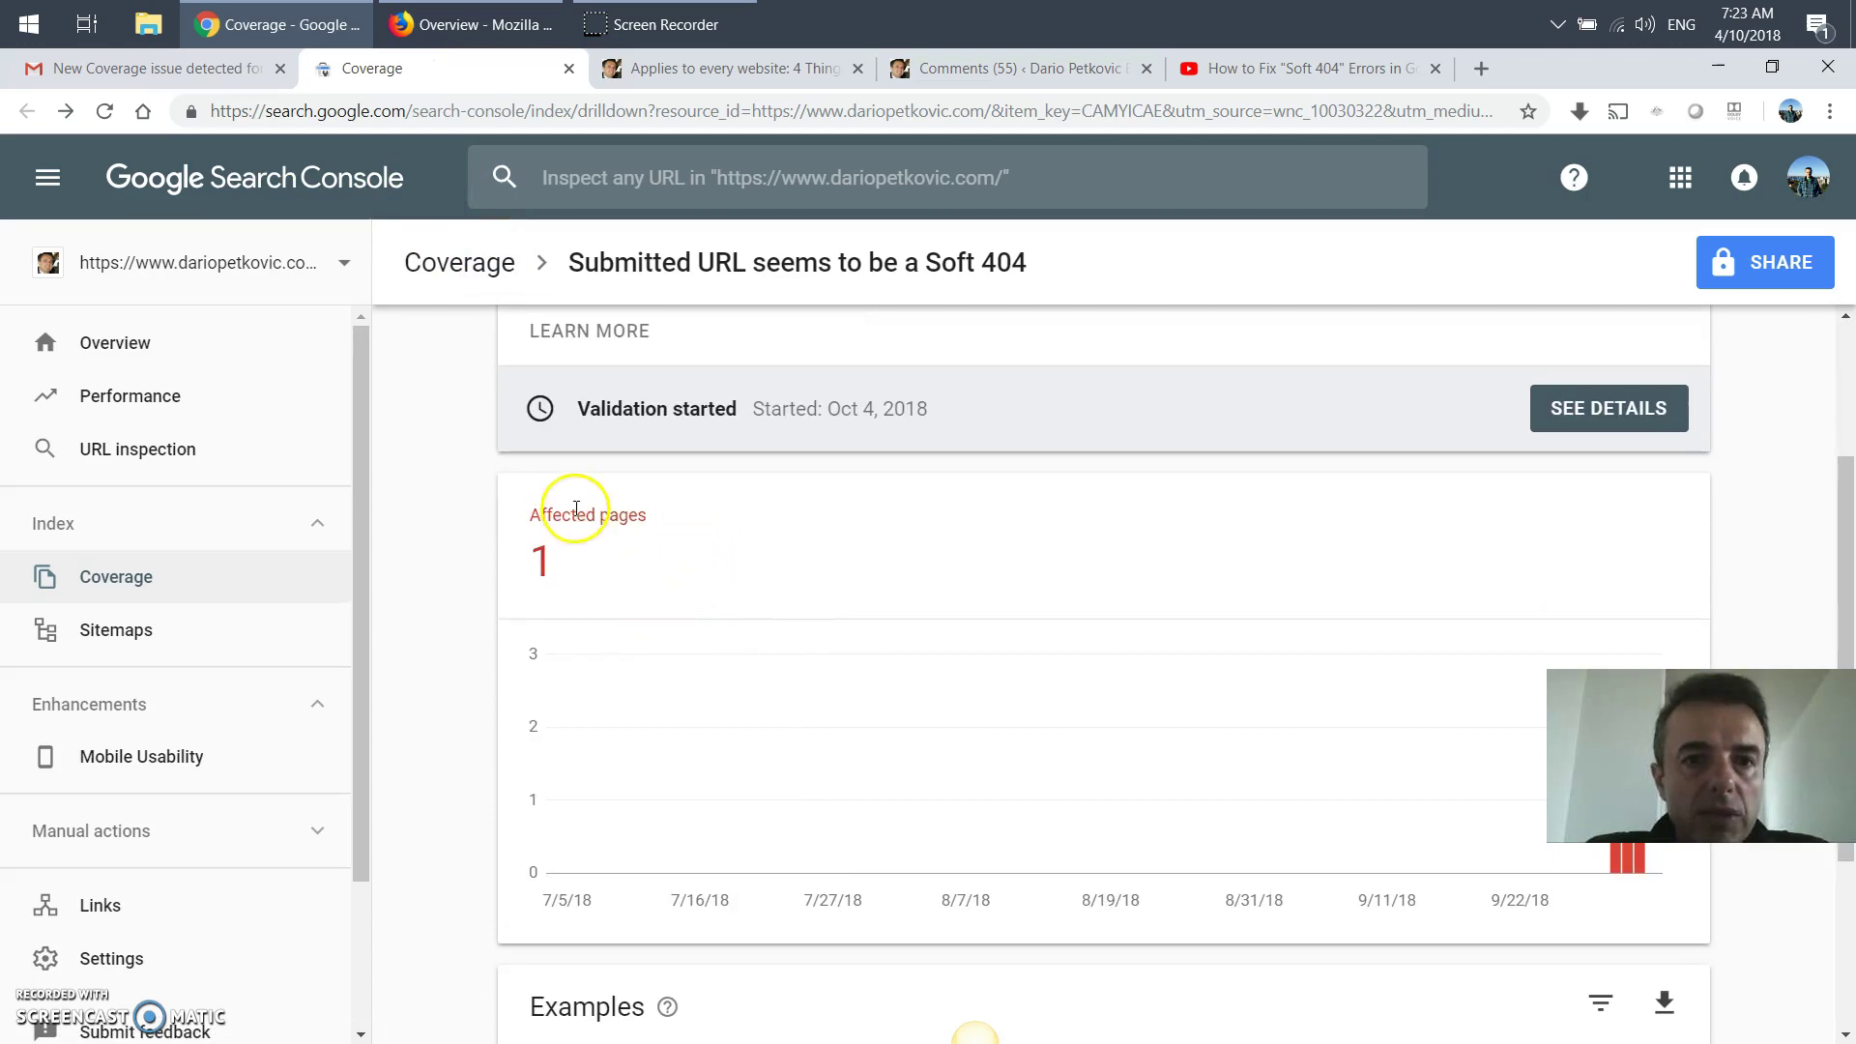
pyautogui.moveTo(569, 569); pyautogui.dragTo(506, 551)
pyautogui.scroll(-3, 663, 621)
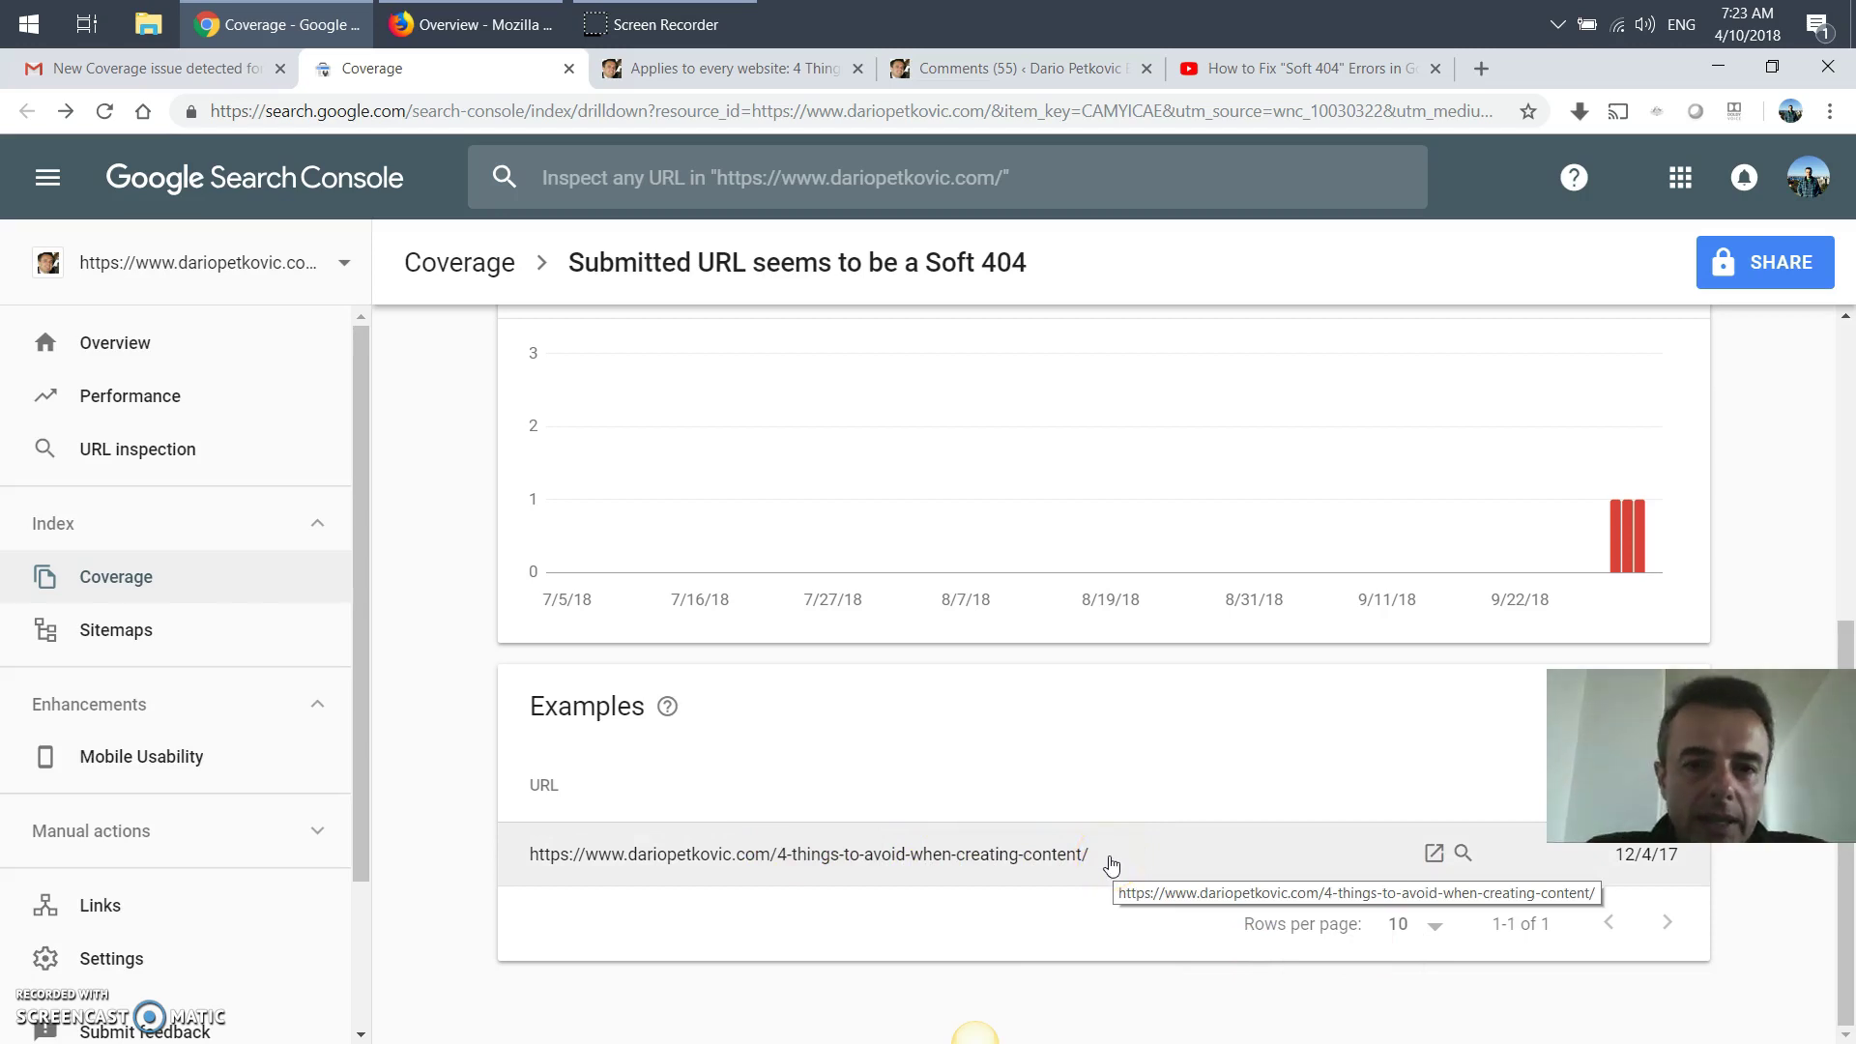
pyautogui.moveTo(1104, 863); pyautogui.dragTo(527, 855)
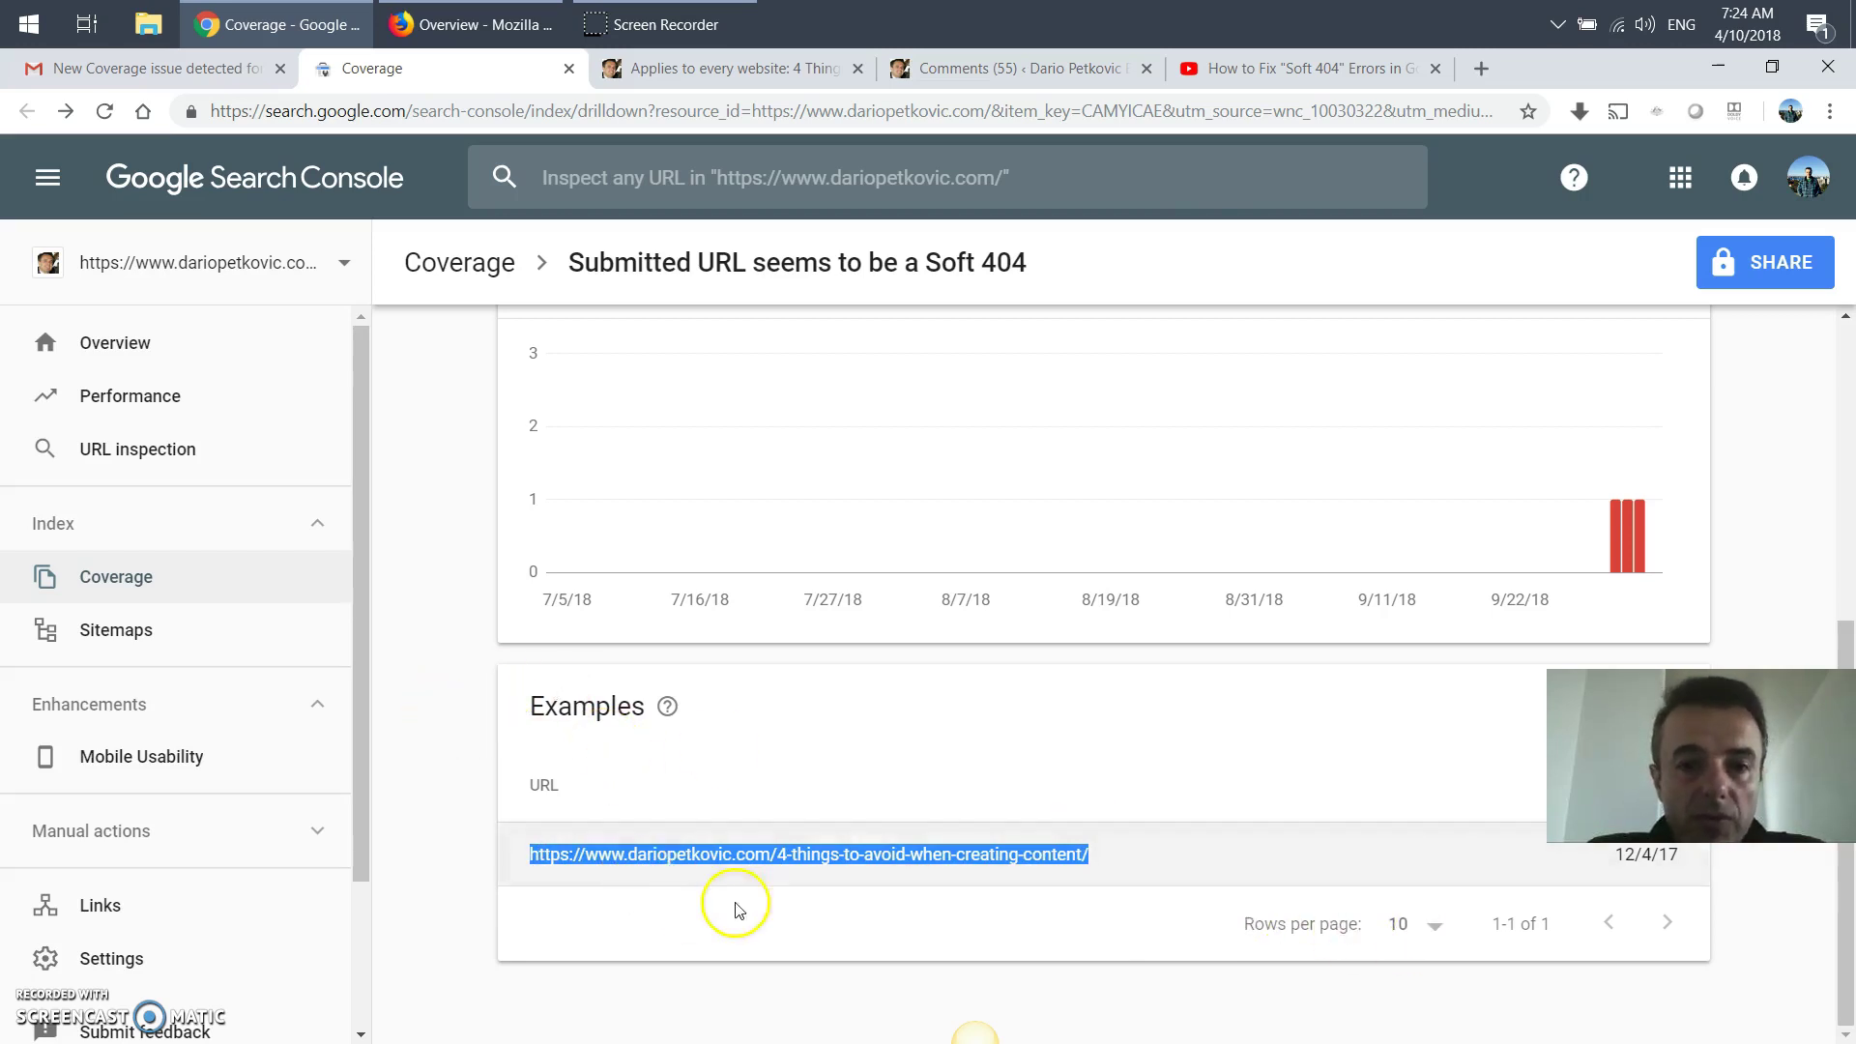
pyautogui.rightClick(829, 869)
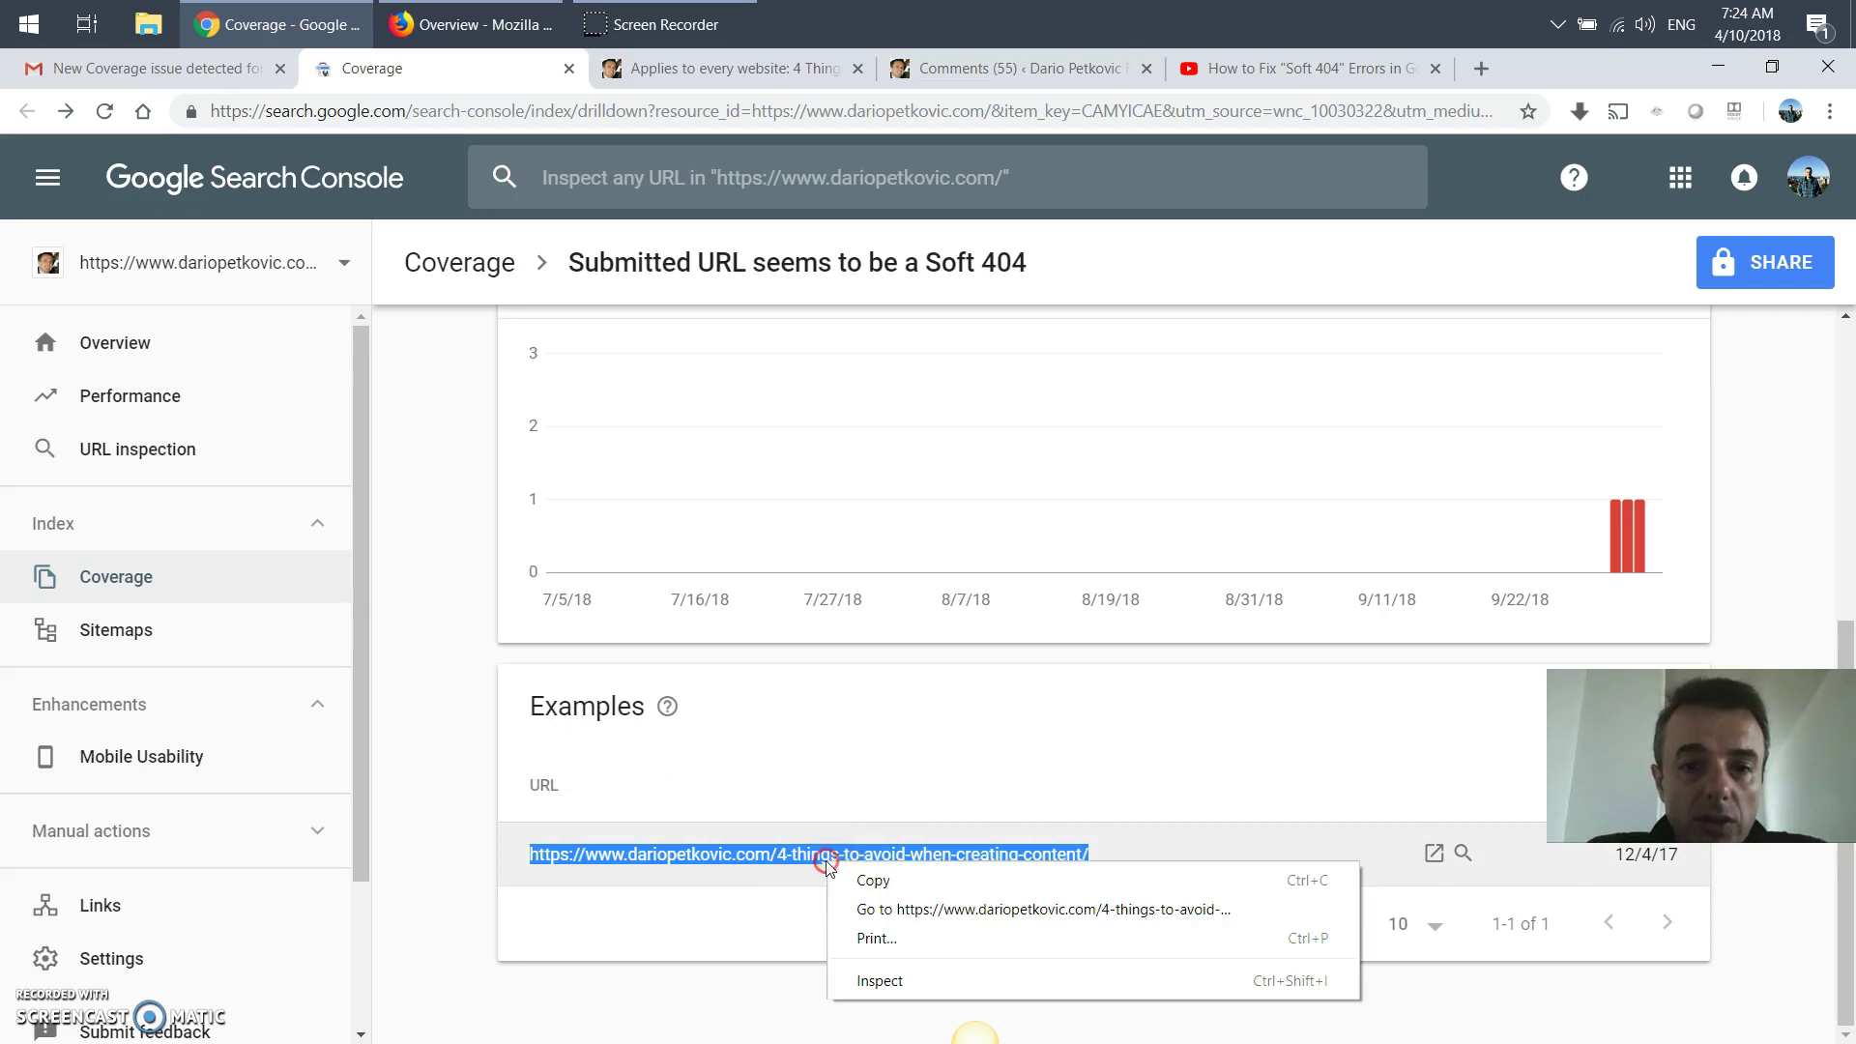
pyautogui.click(879, 908)
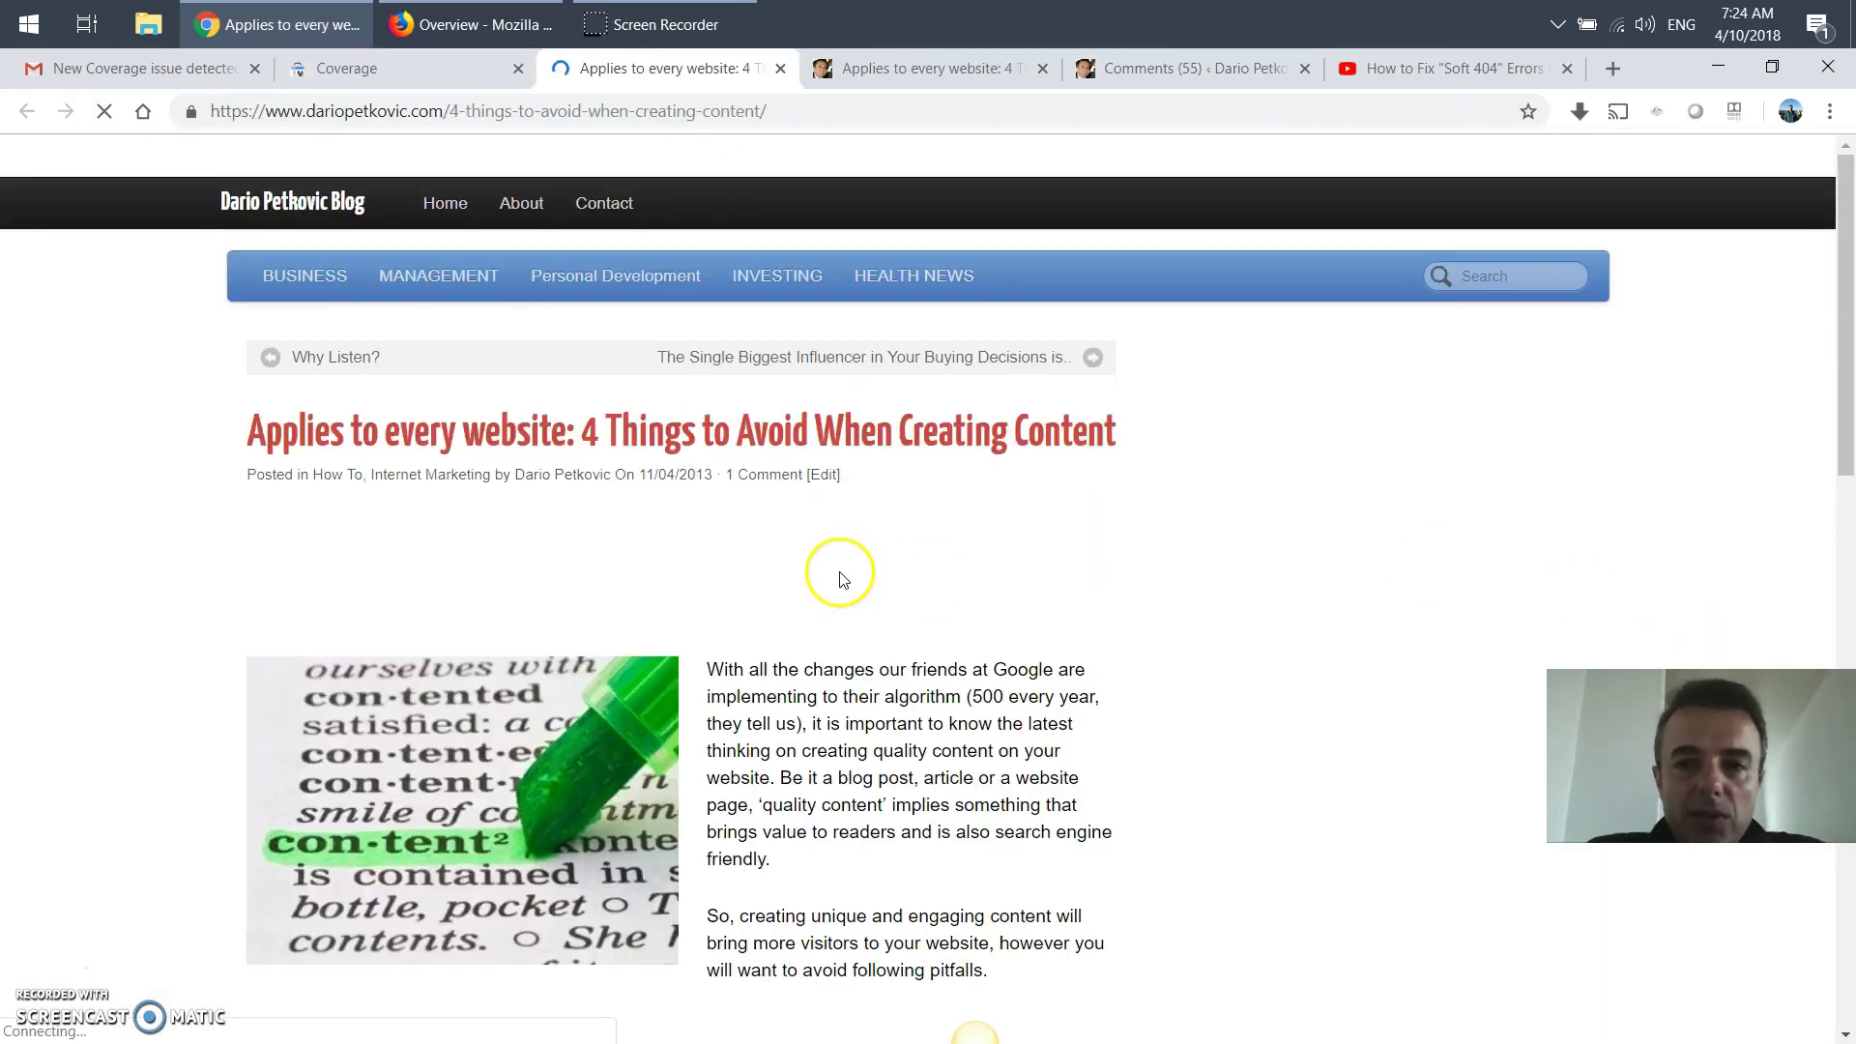
# Copy the opening line 'Thanks for such a useful post' from the post's only comment
pyautogui.scroll(-3, 850, 779)
pyautogui.scroll(-6, 850, 779)
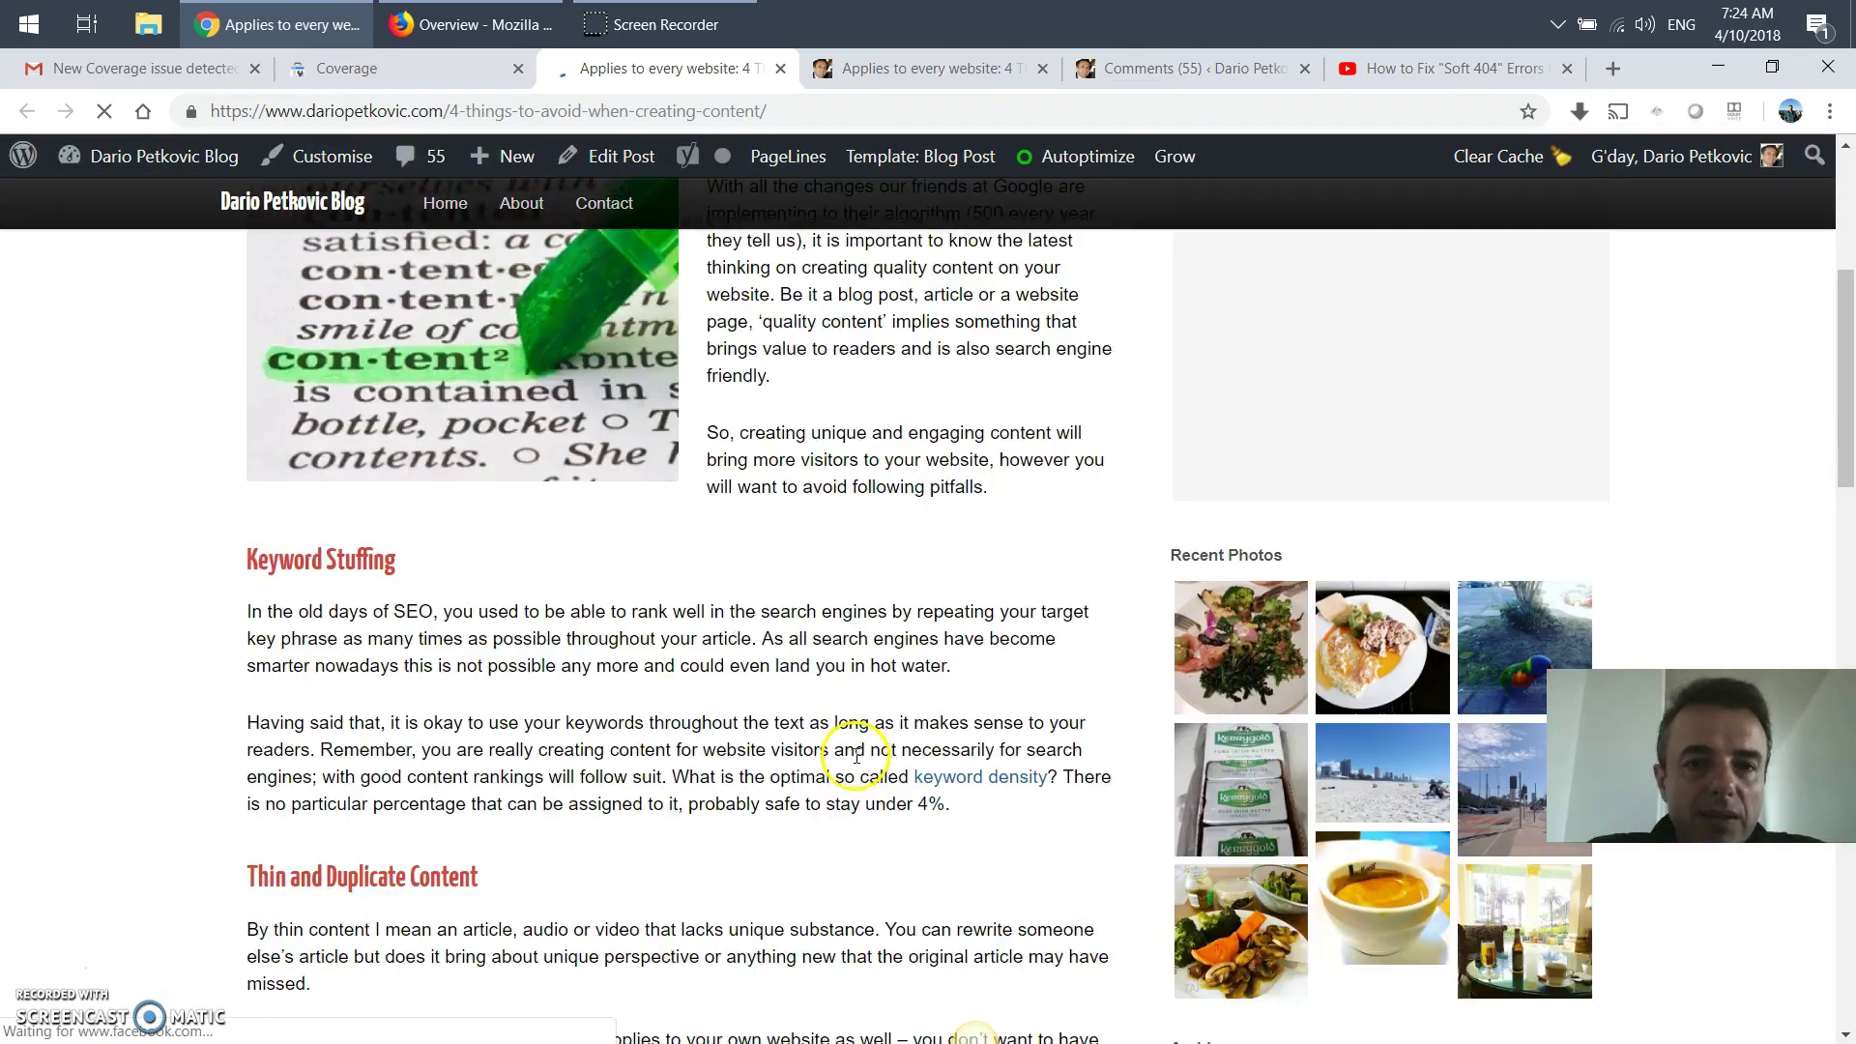
pyautogui.scroll(-15, 732, 629)
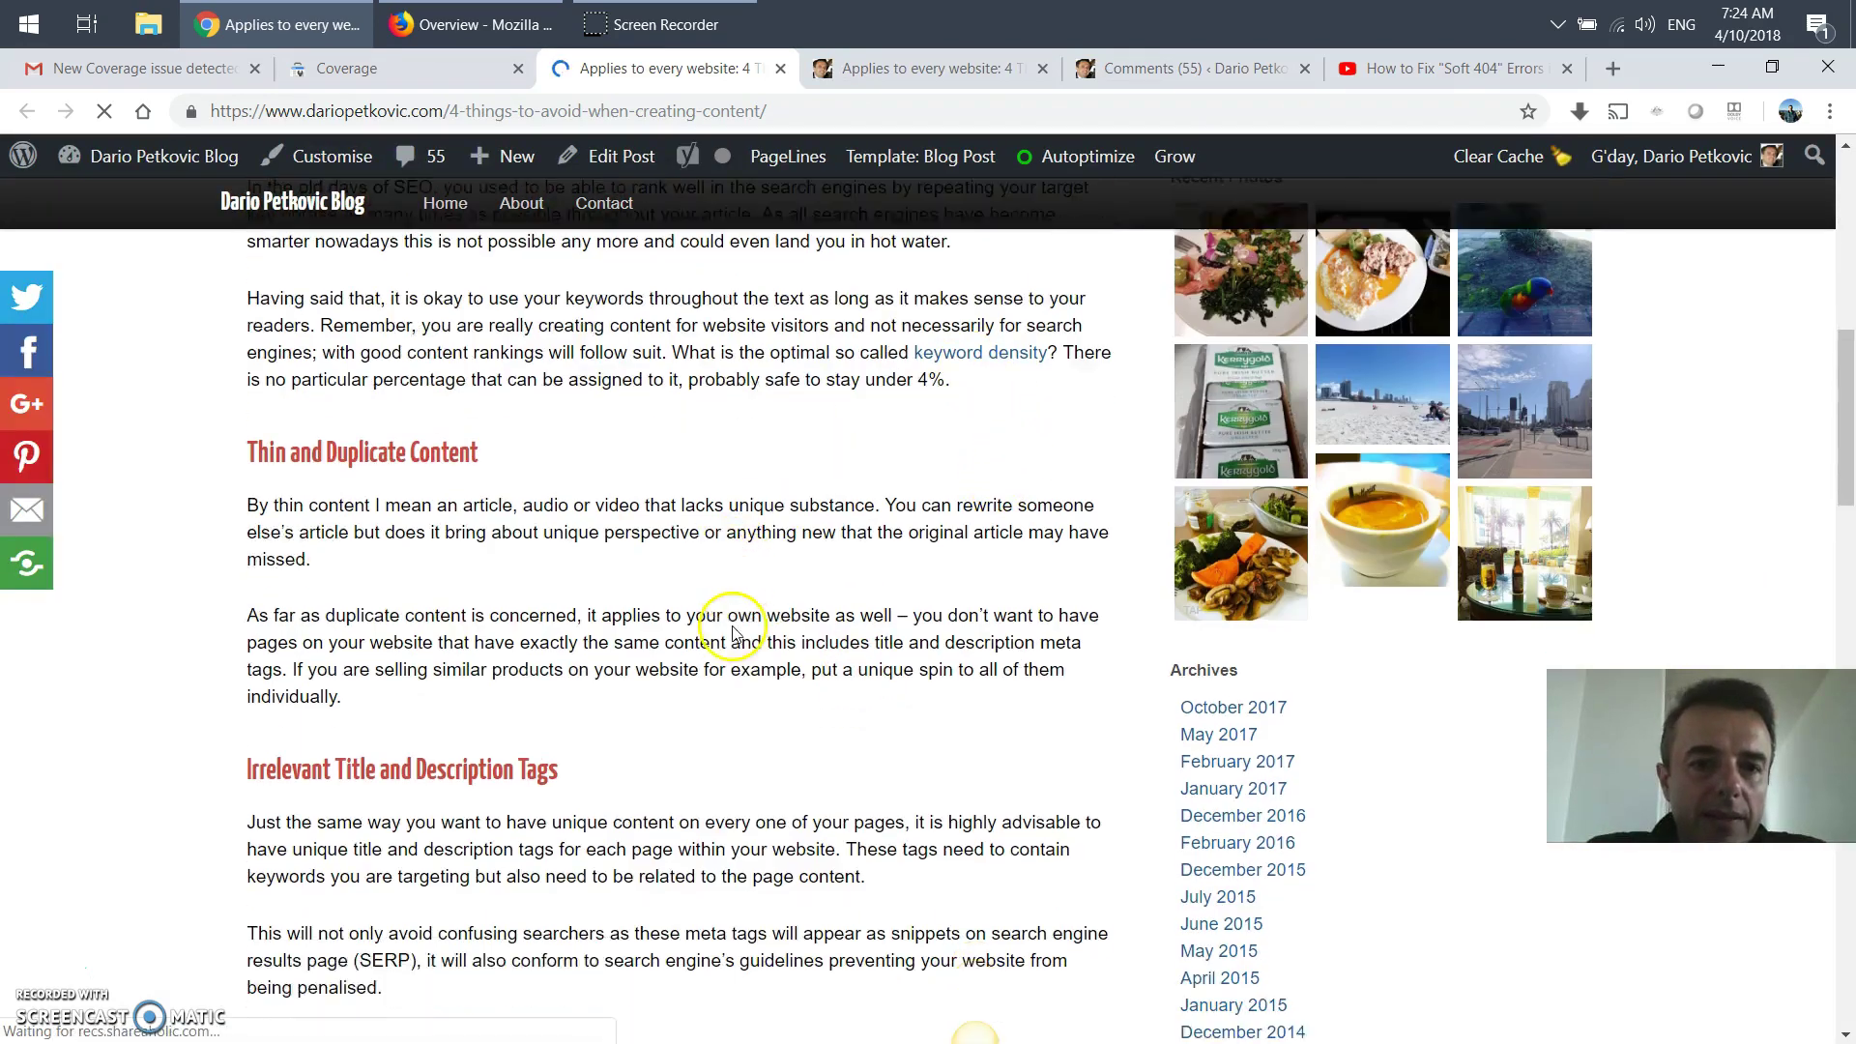
pyautogui.scroll(-14, 735, 633)
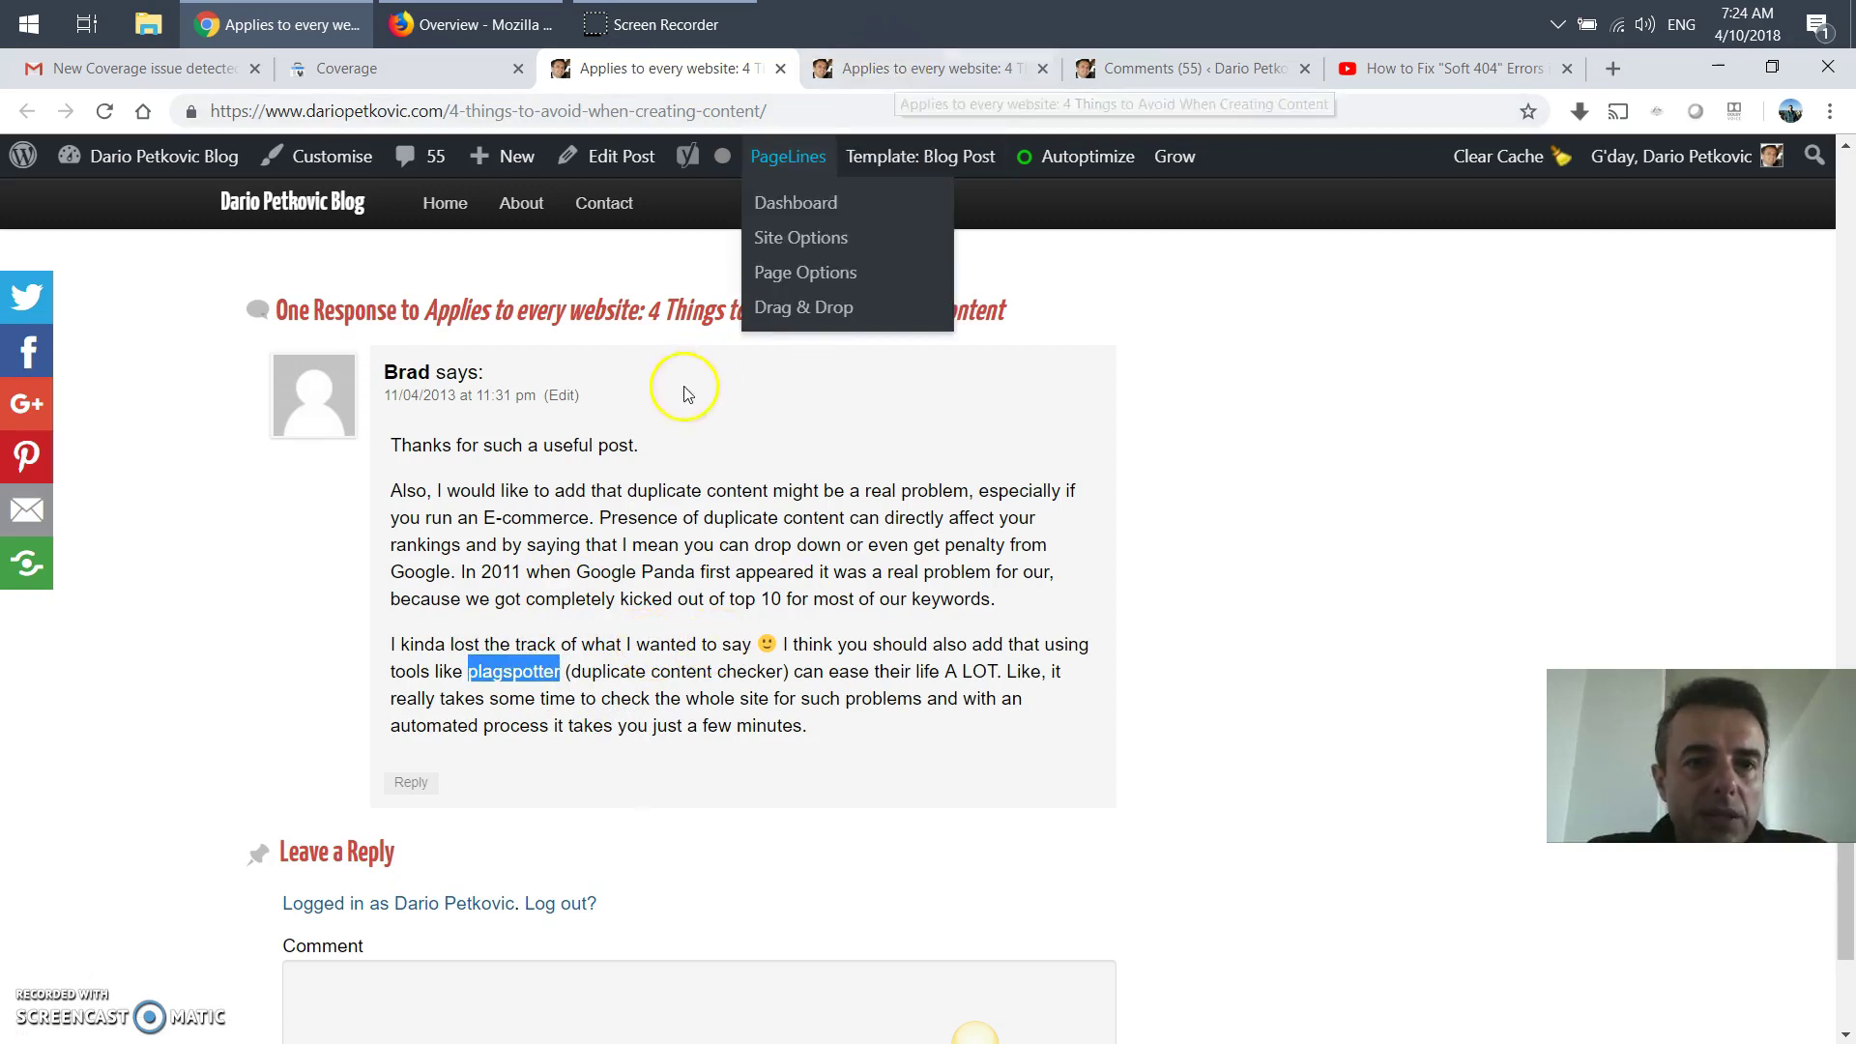
pyautogui.click(530, 513)
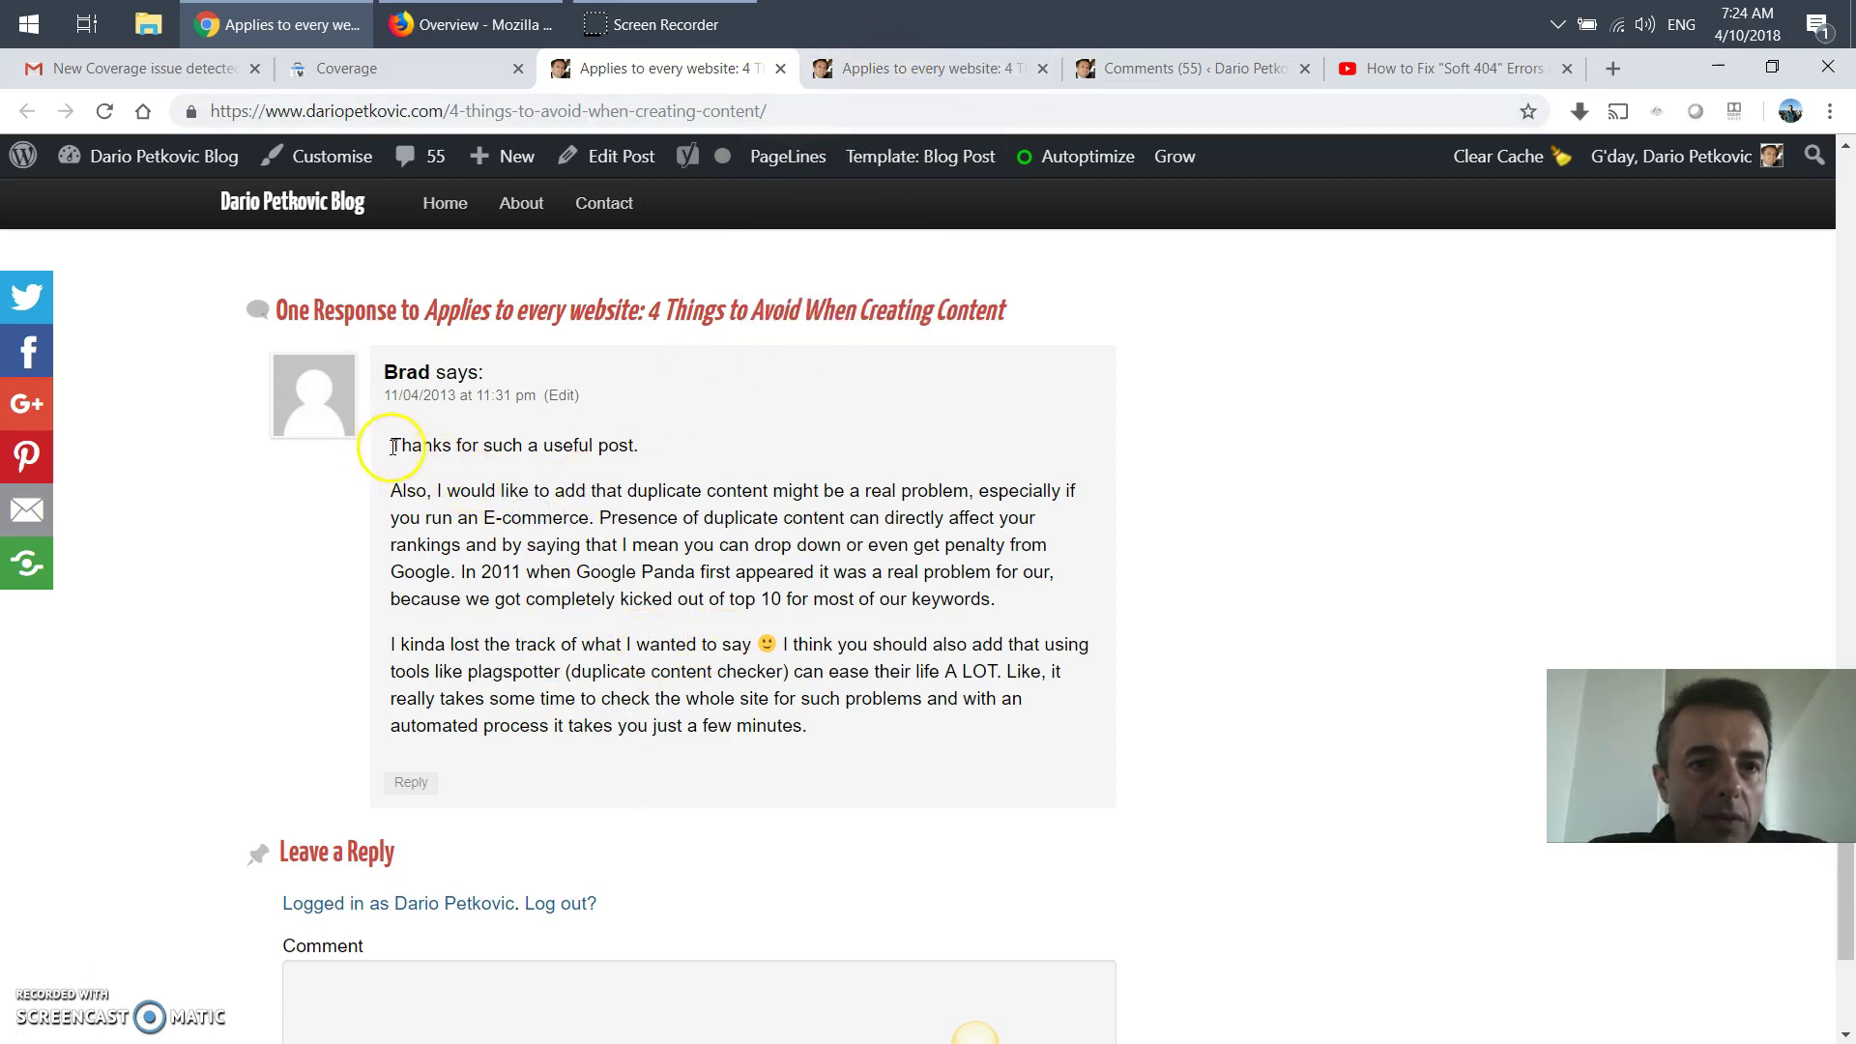
pyautogui.moveTo(392, 446); pyautogui.dragTo(630, 450)
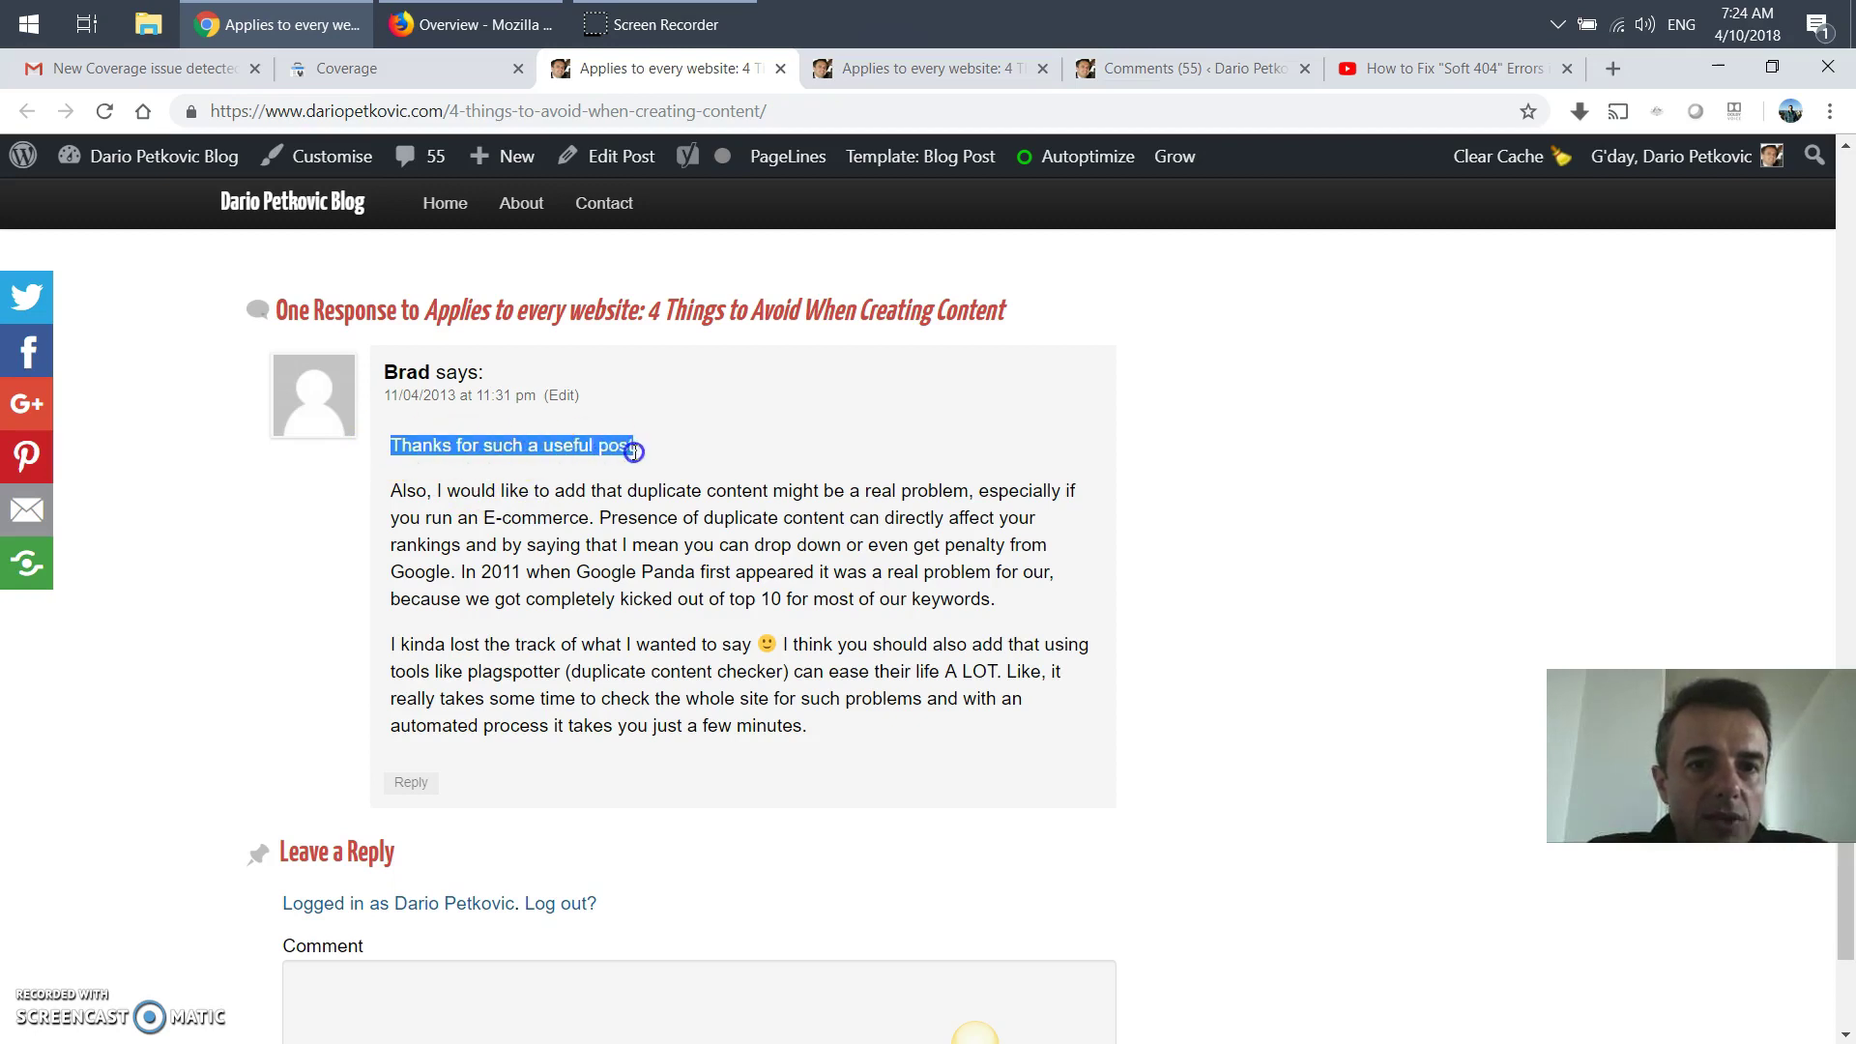
pyautogui.rightClick(615, 448)
pyautogui.click(642, 462)
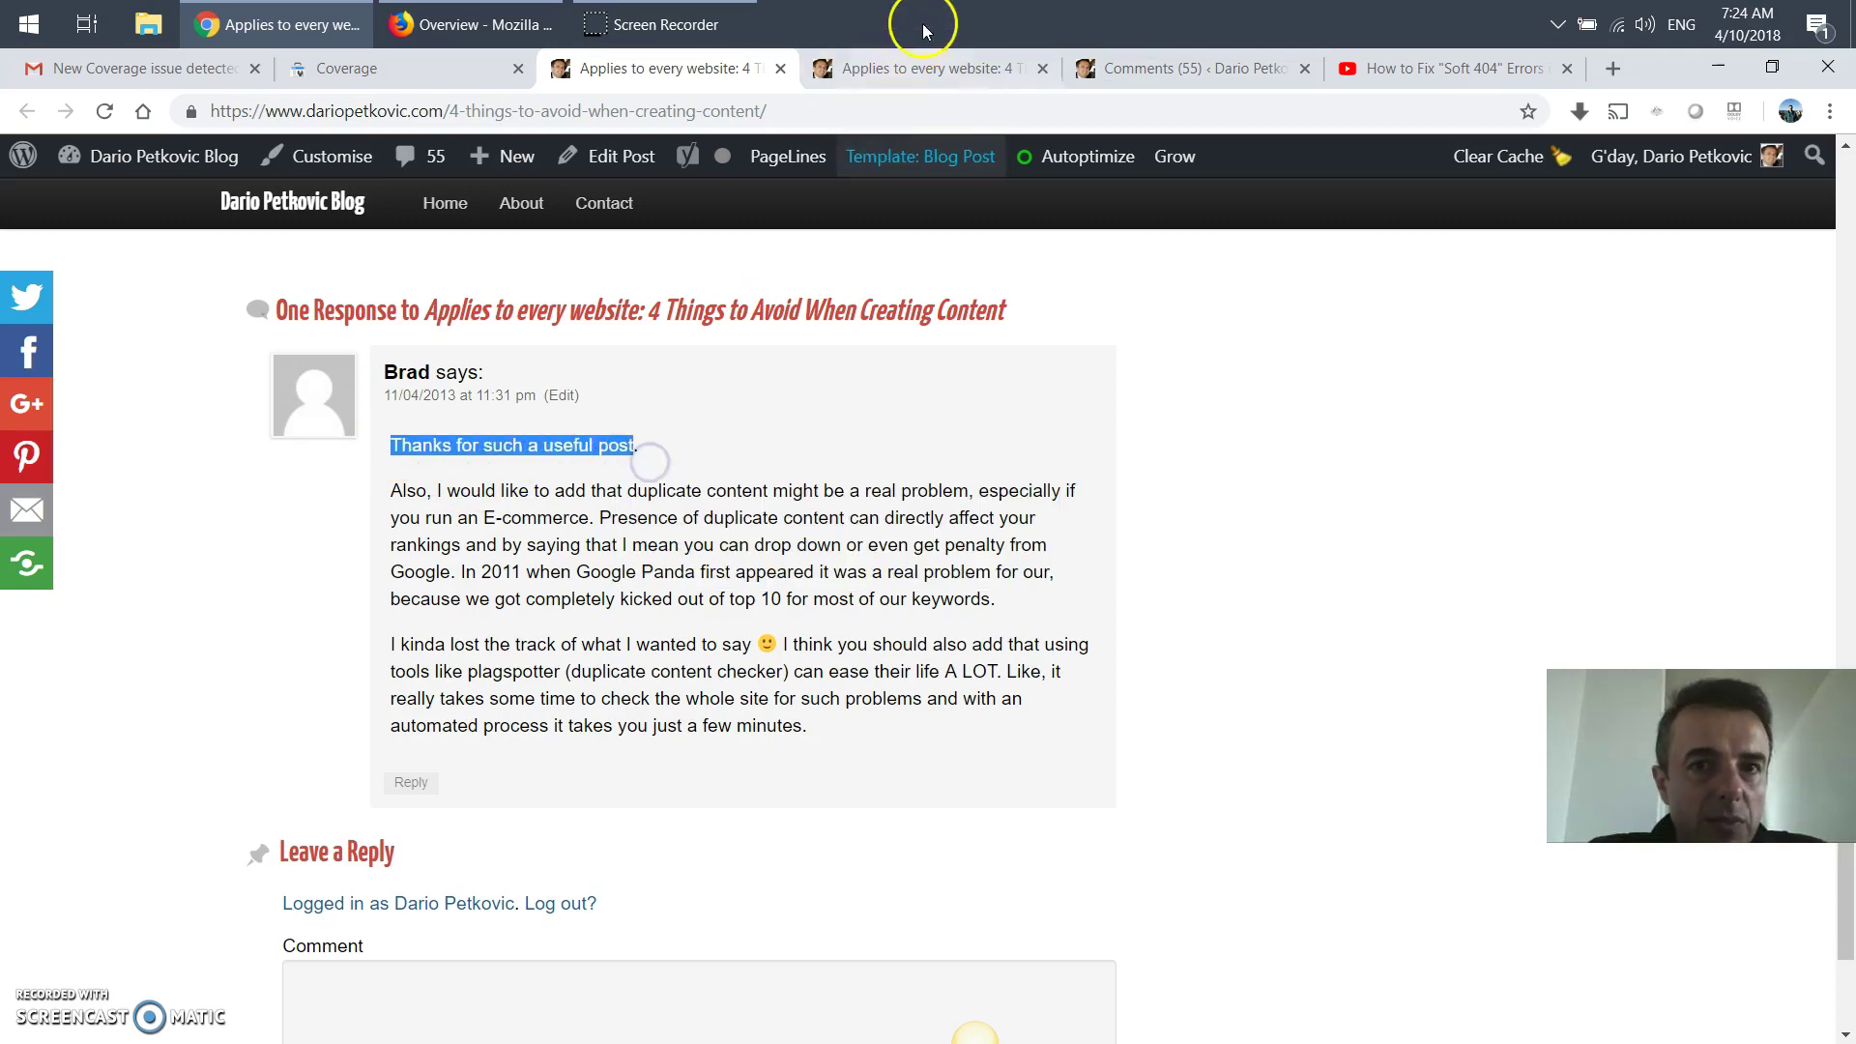
# Search WordPress comments for the pasted line 'Thanks for such a useful post'
pyautogui.click(908, 76)
pyautogui.click(1126, 68)
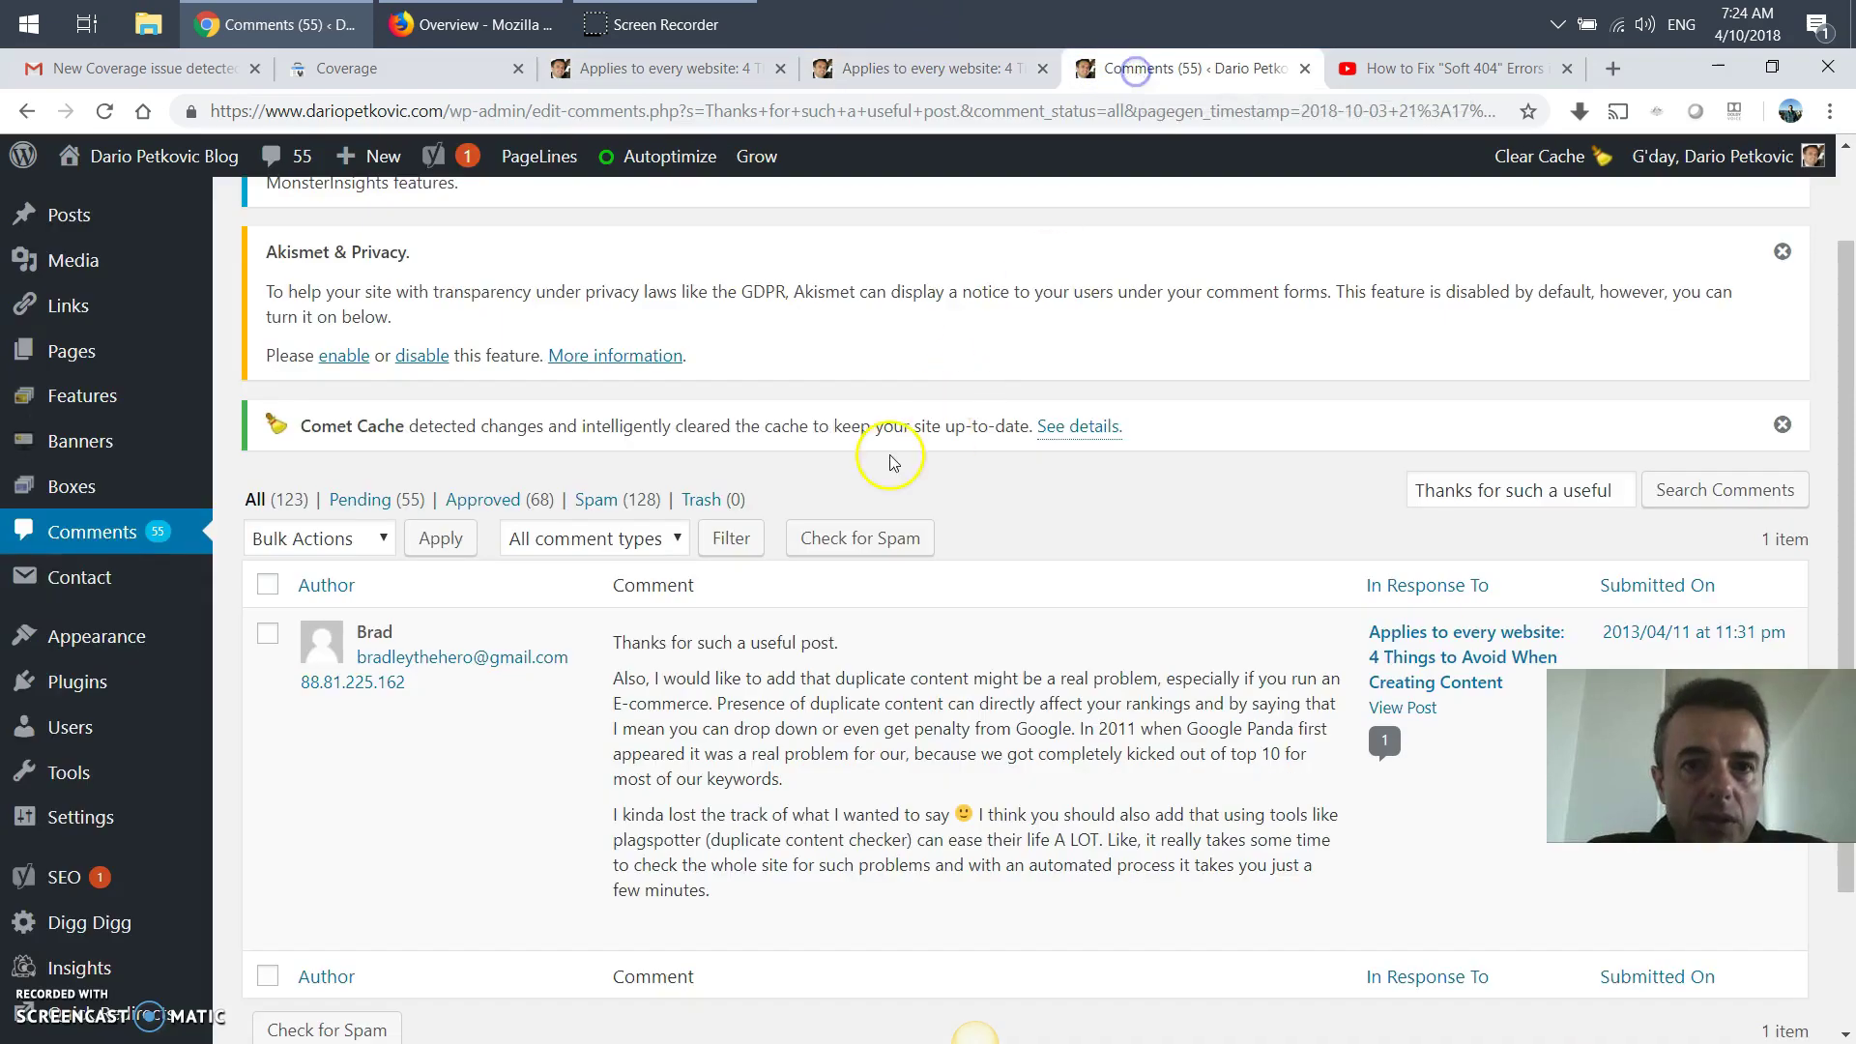
pyautogui.scroll(2, 1208, 493)
pyautogui.tripleClick(1529, 617)
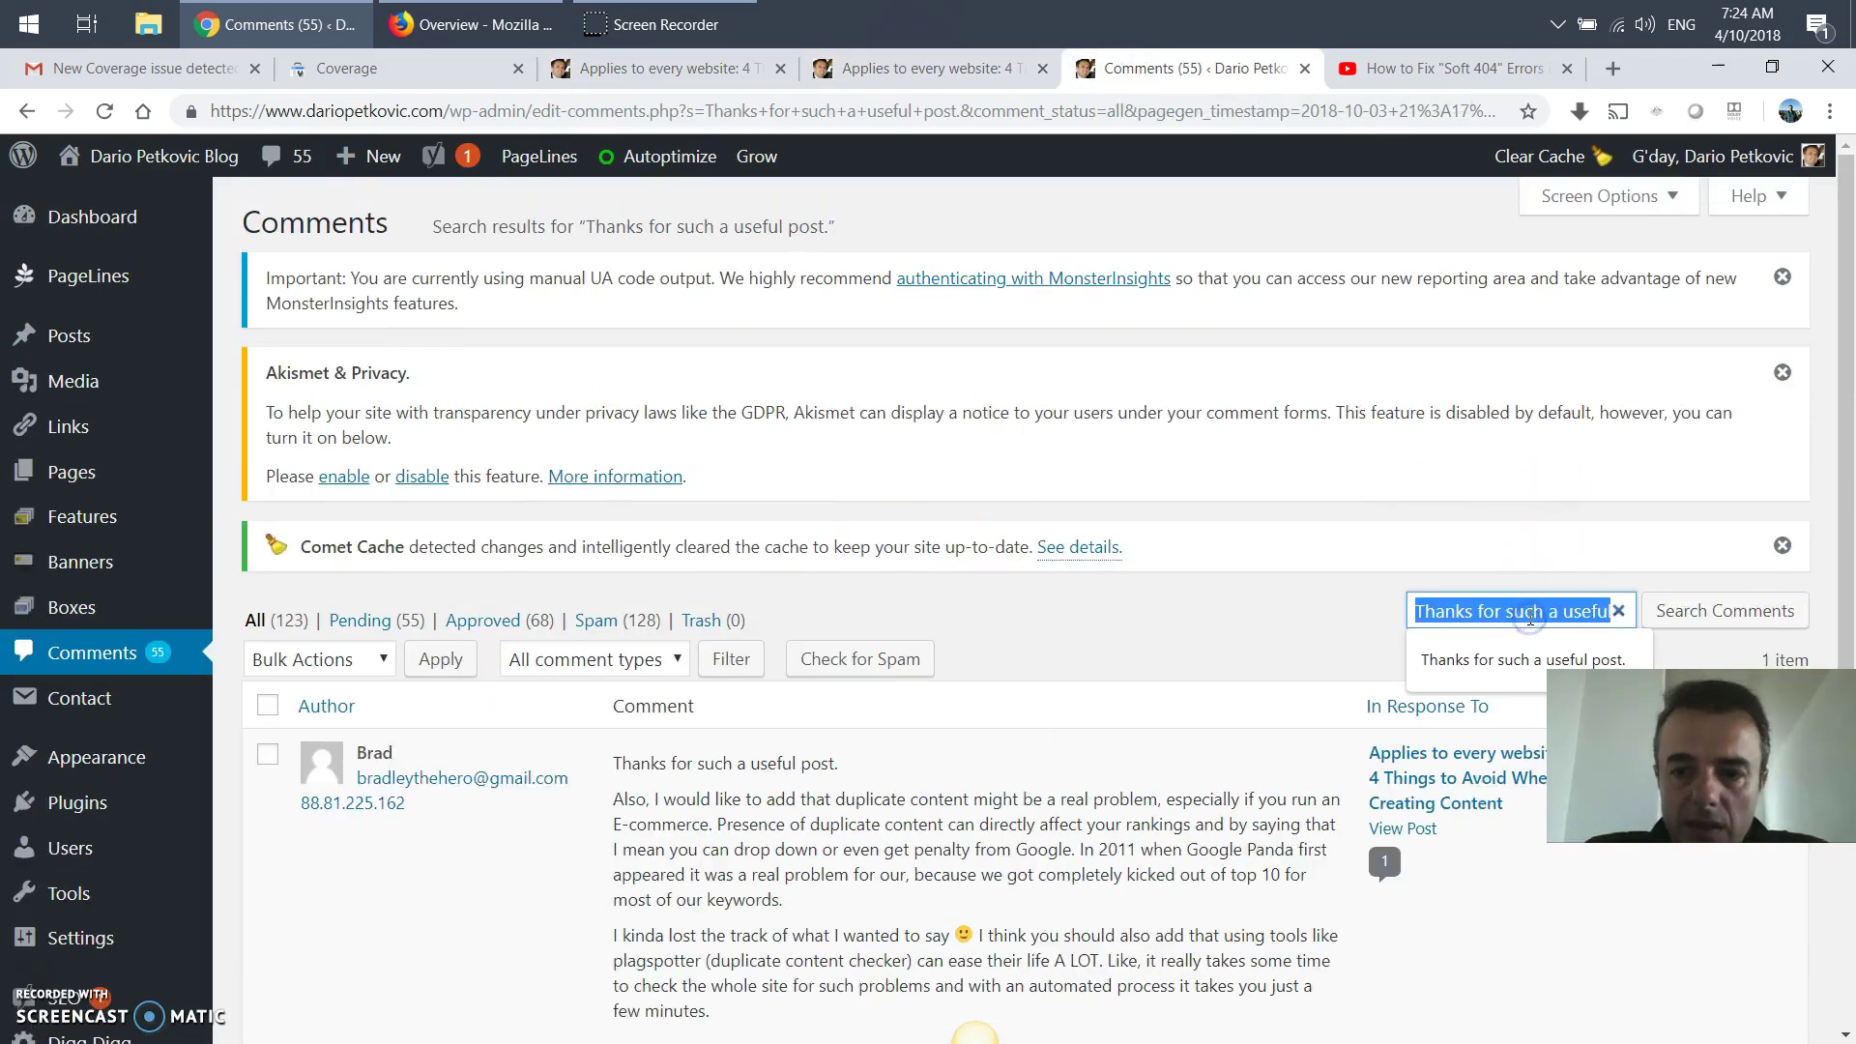
pyautogui.press('BackSpace')
pyautogui.hotkey('ctrl', 'v')
pyautogui.click(1682, 610)
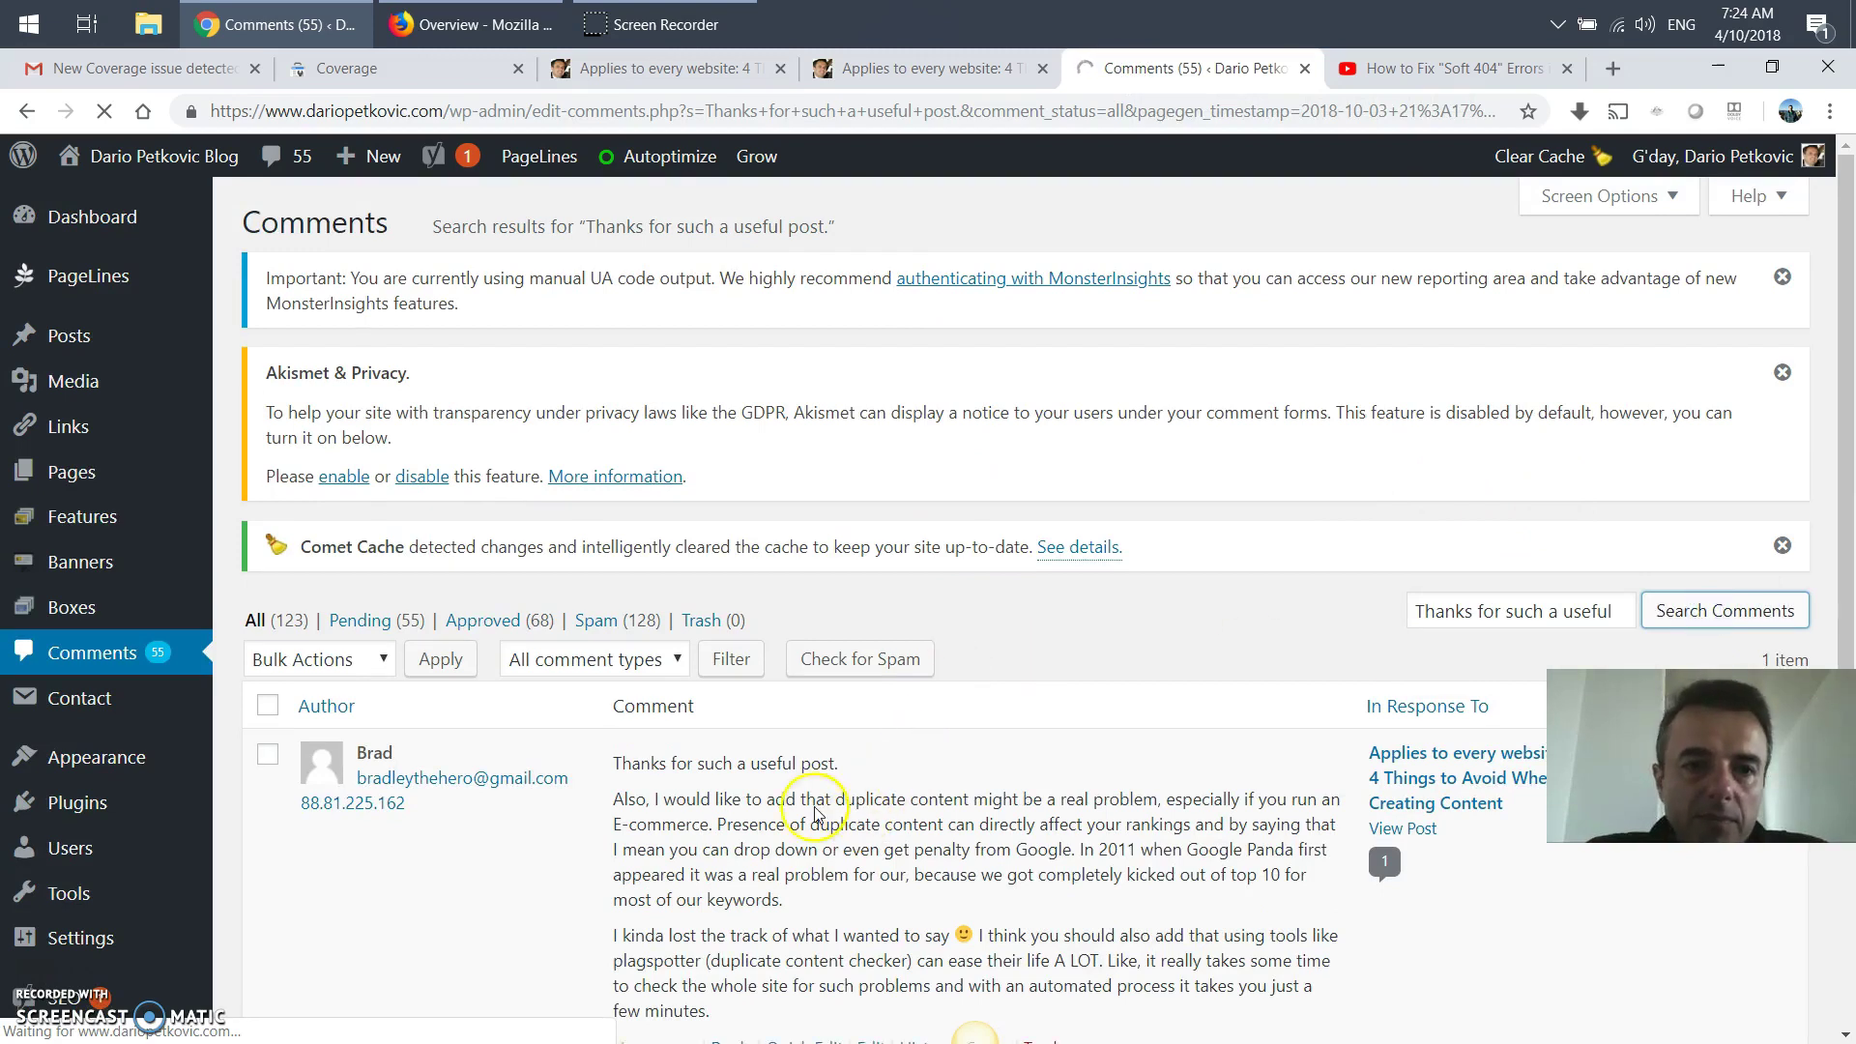
# Edit the found comment to remove its website link and update it
pyautogui.scroll(-2, 838, 697)
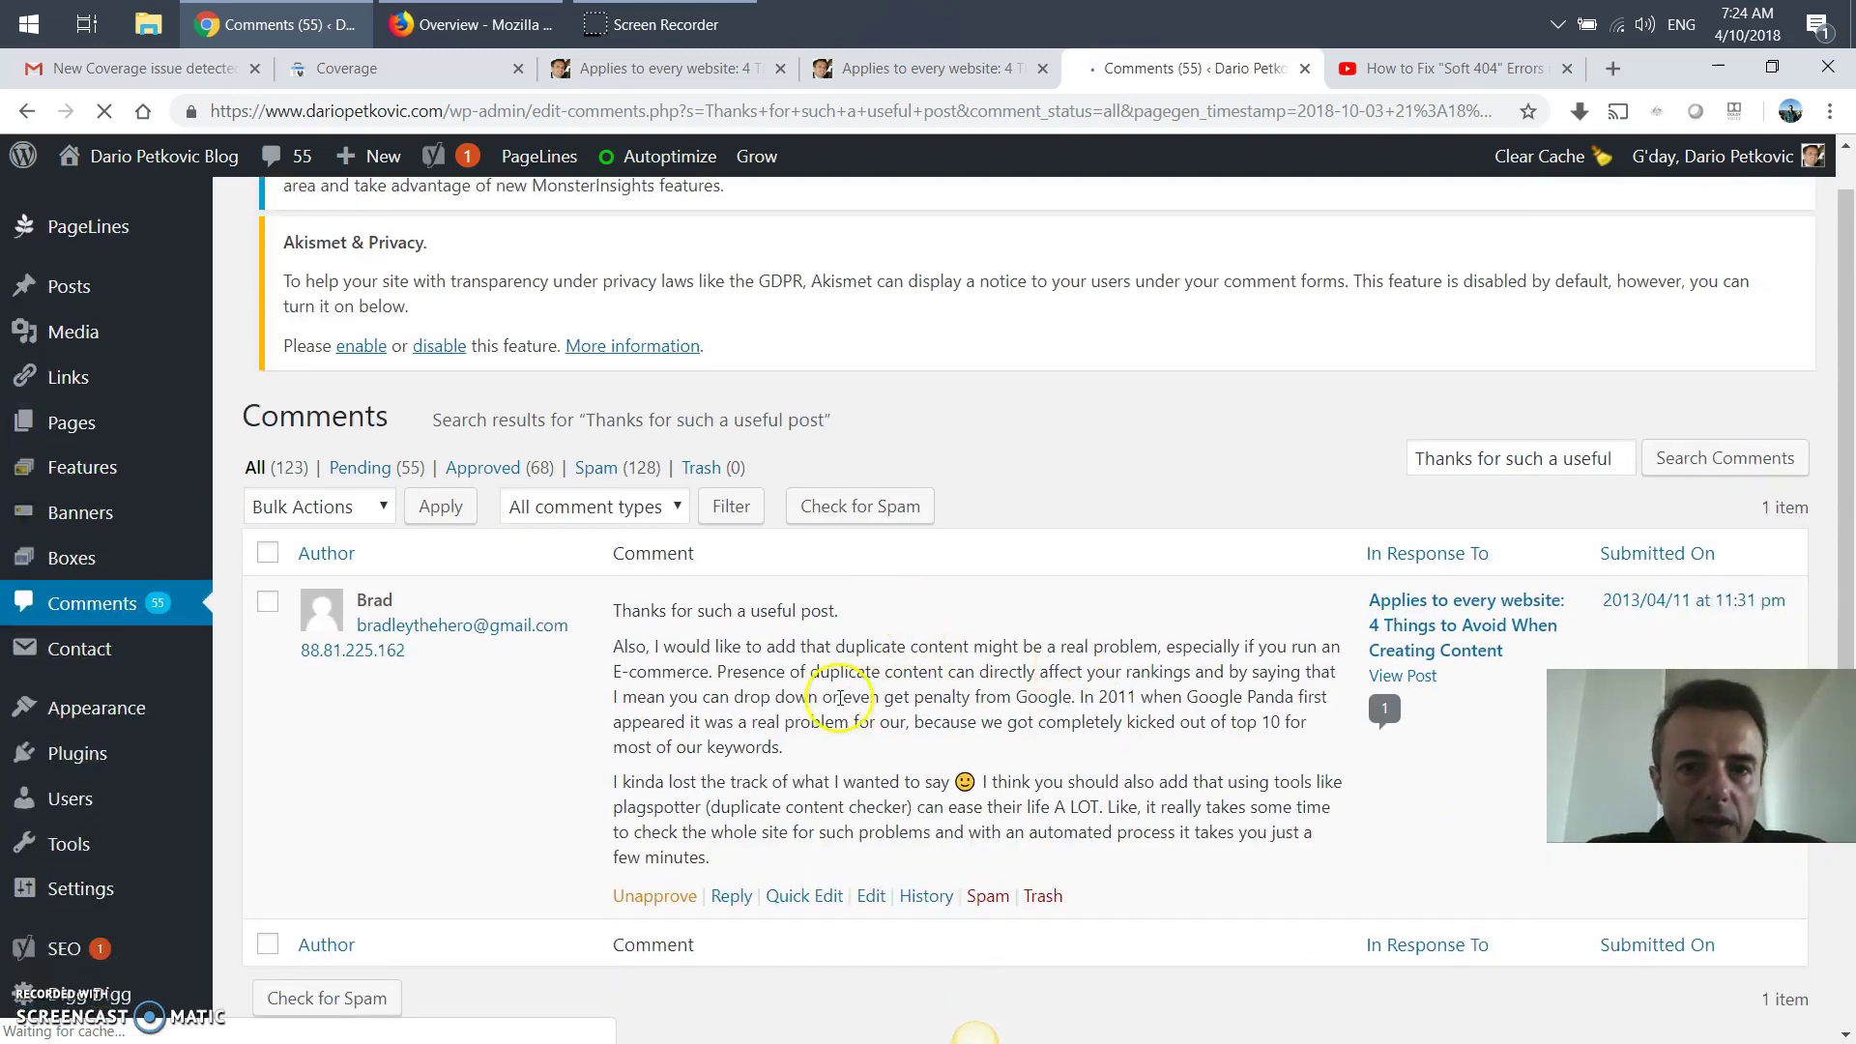
pyautogui.scroll(-2, 788, 604)
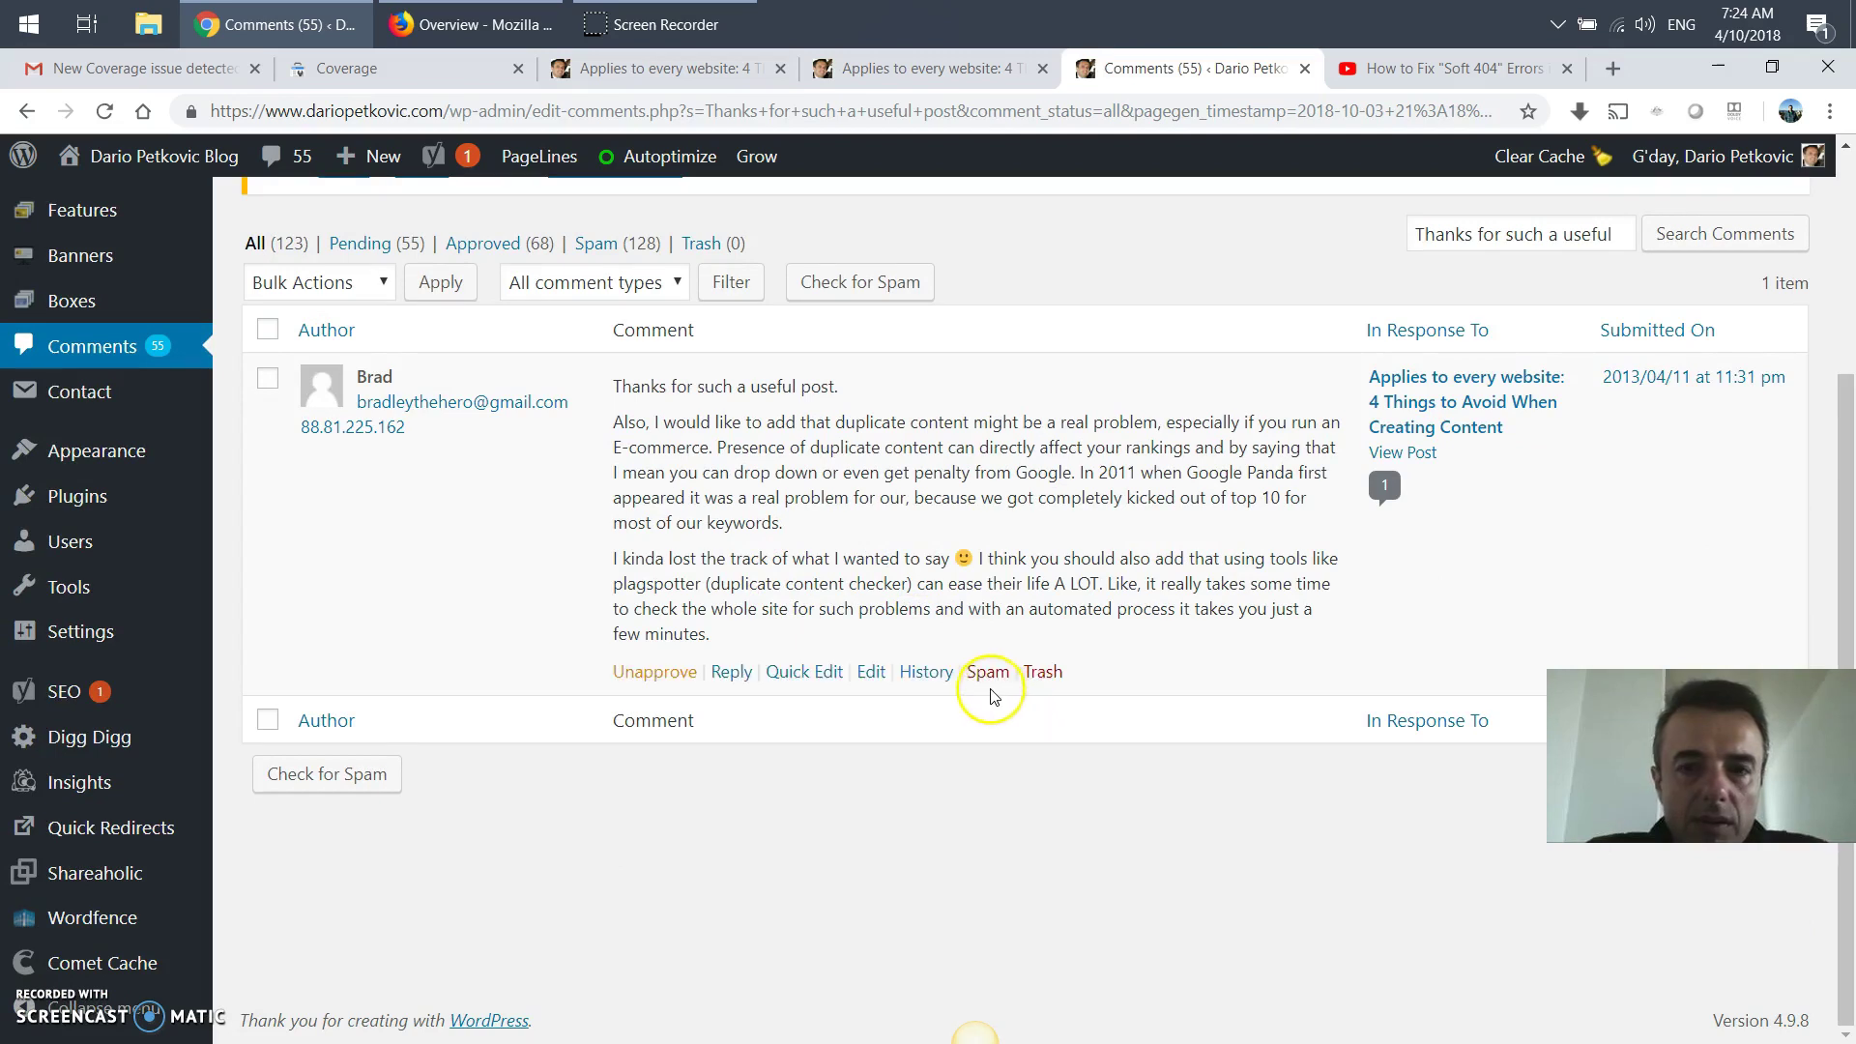
pyautogui.click(870, 671)
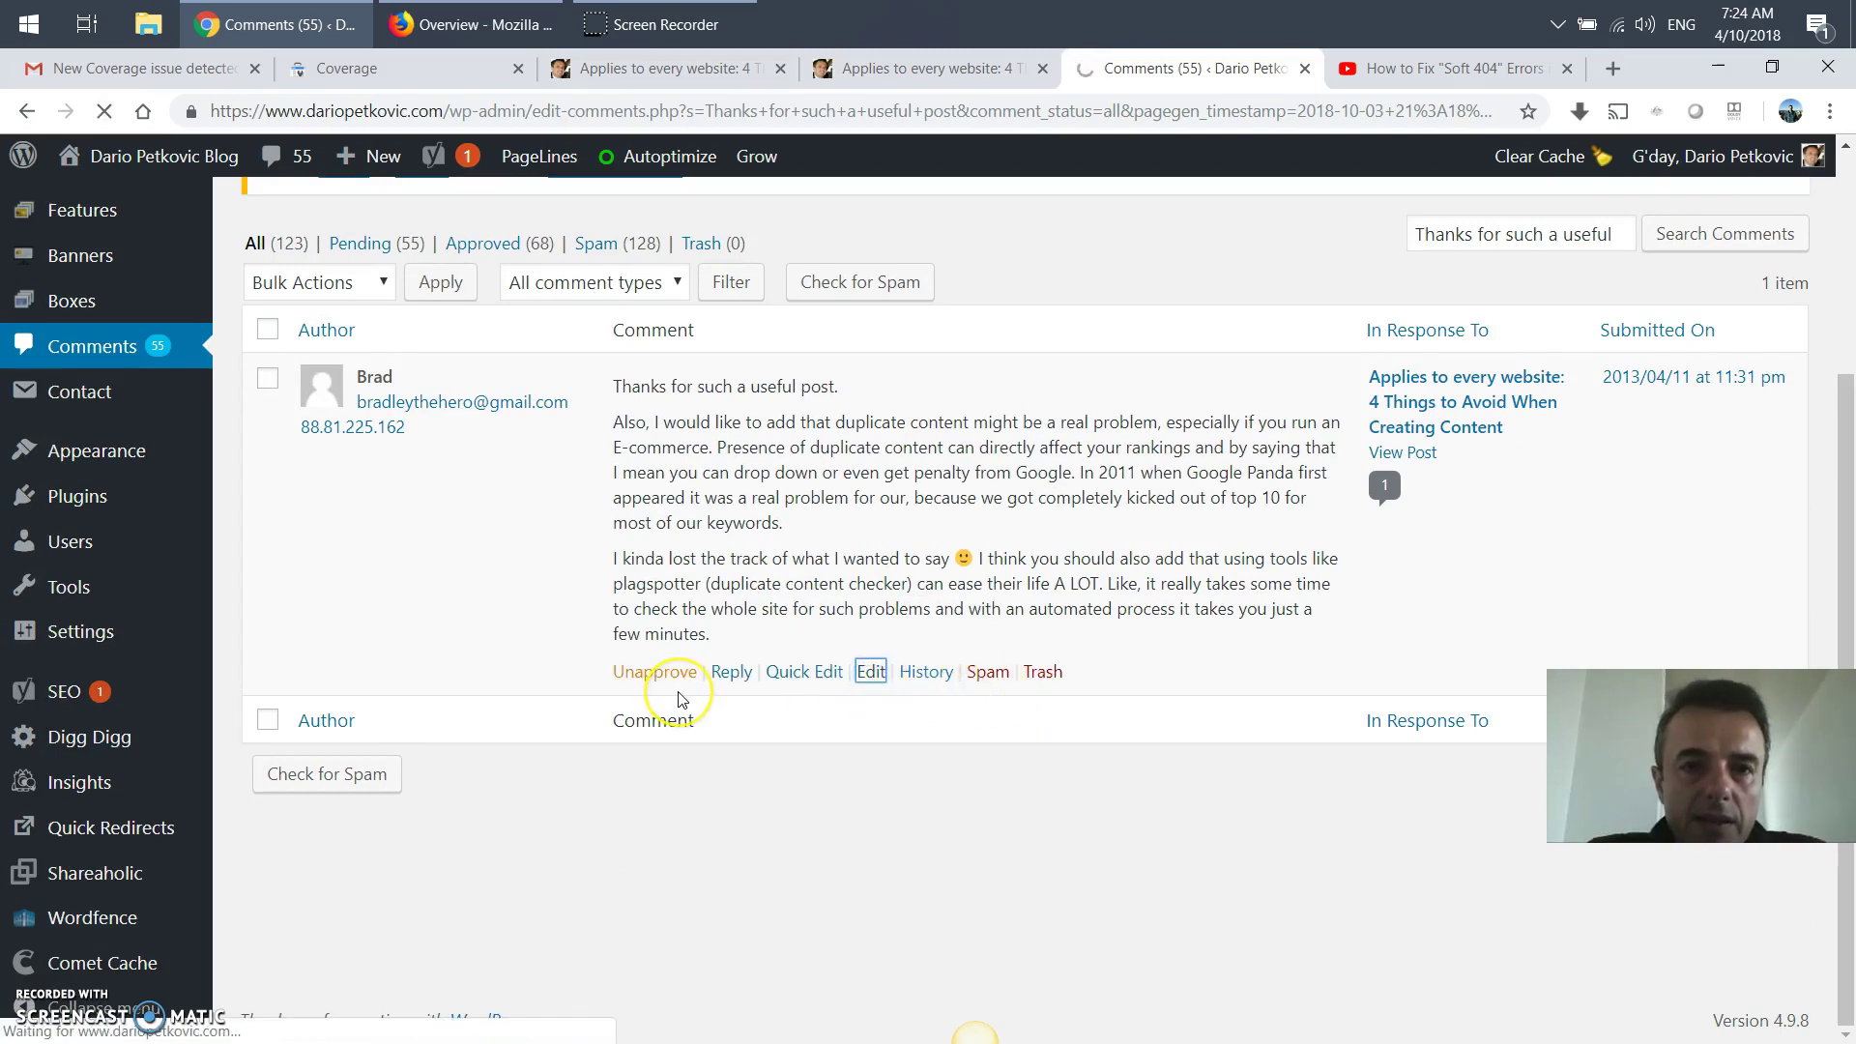
pyautogui.scroll(-3, 651, 720)
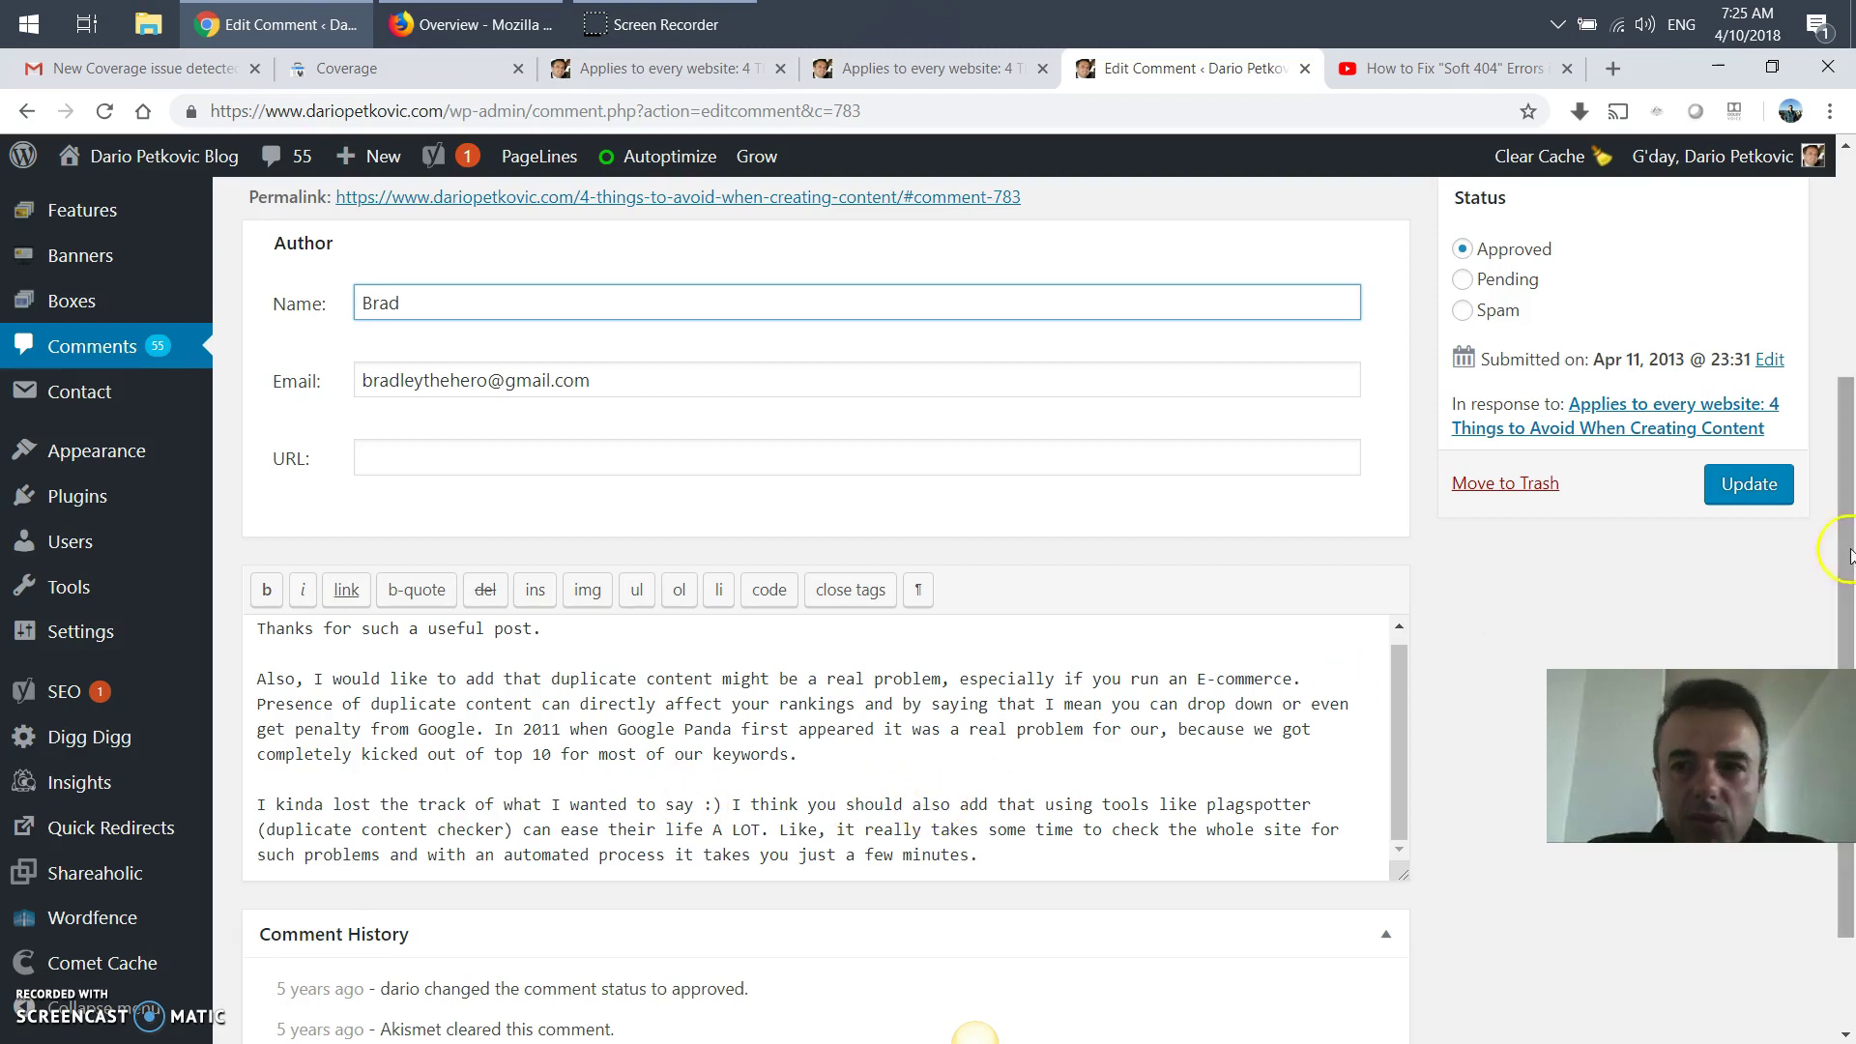
pyautogui.click(1748, 493)
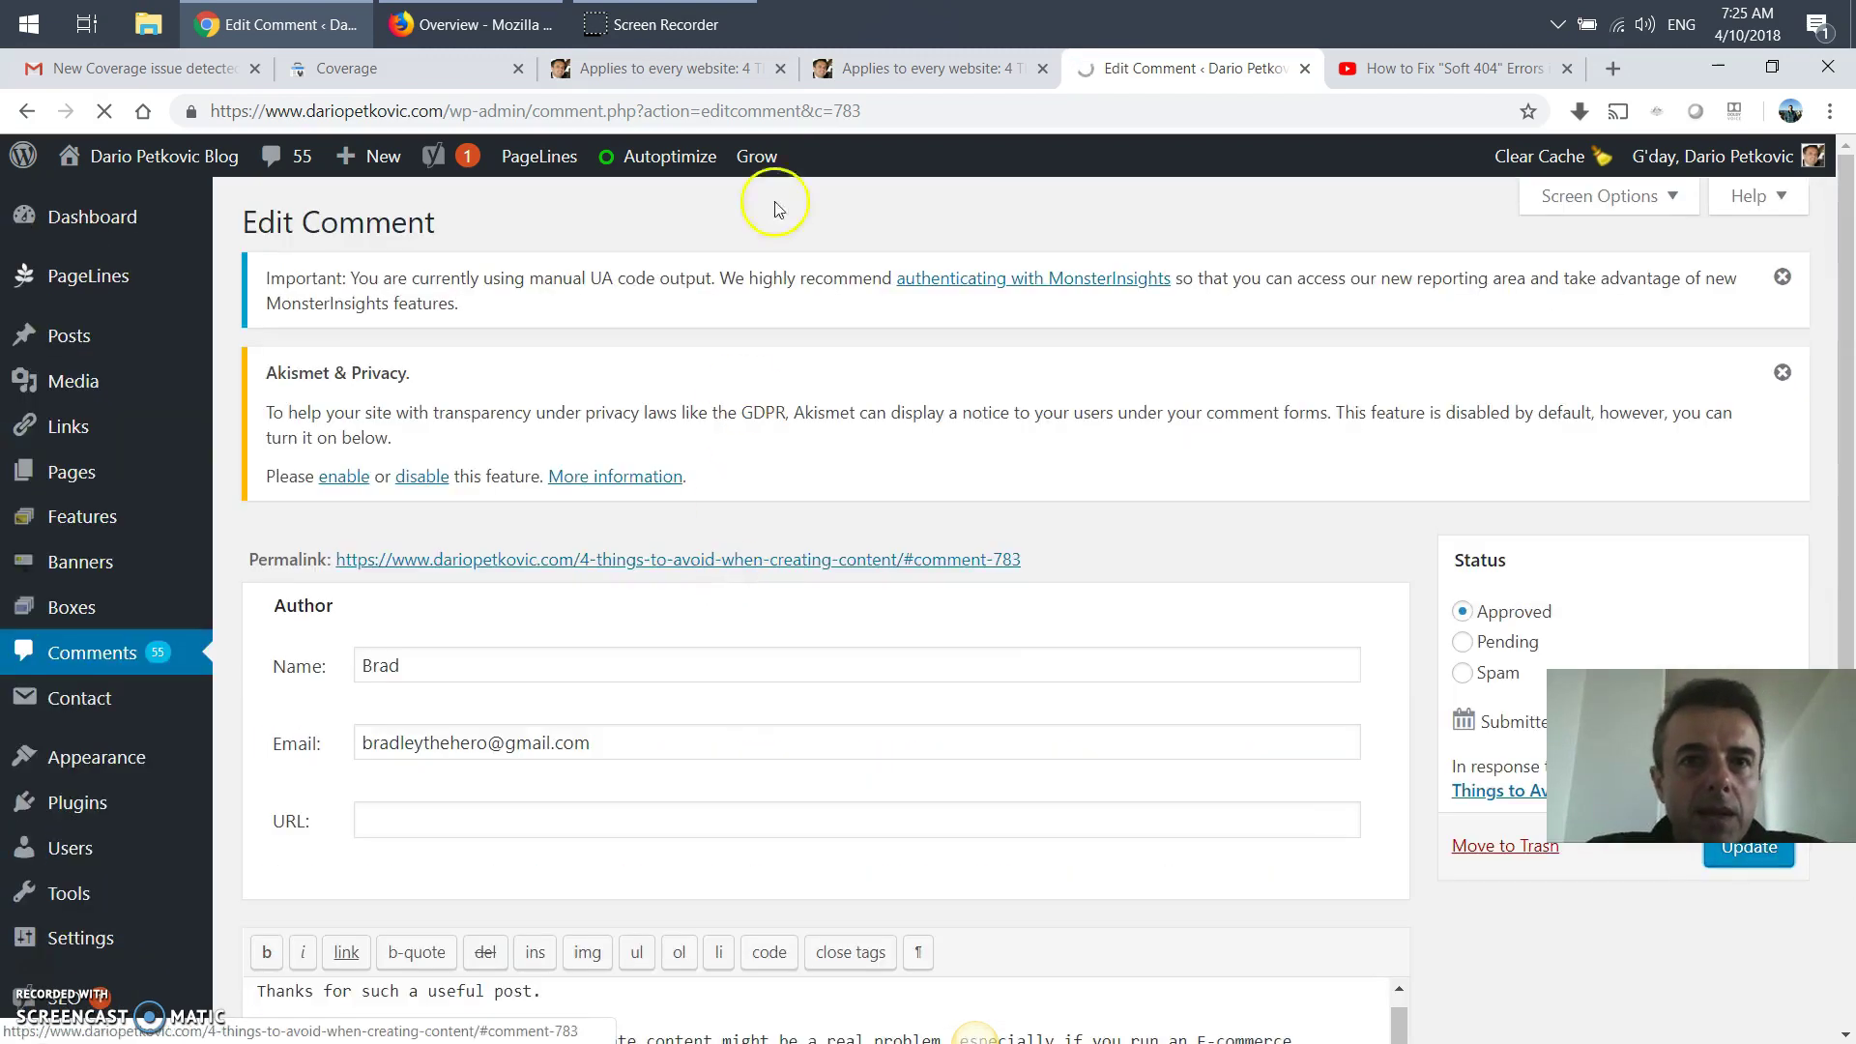
# Check the live post's single comment to confirm the author name no longer links anywhere
pyautogui.click(870, 69)
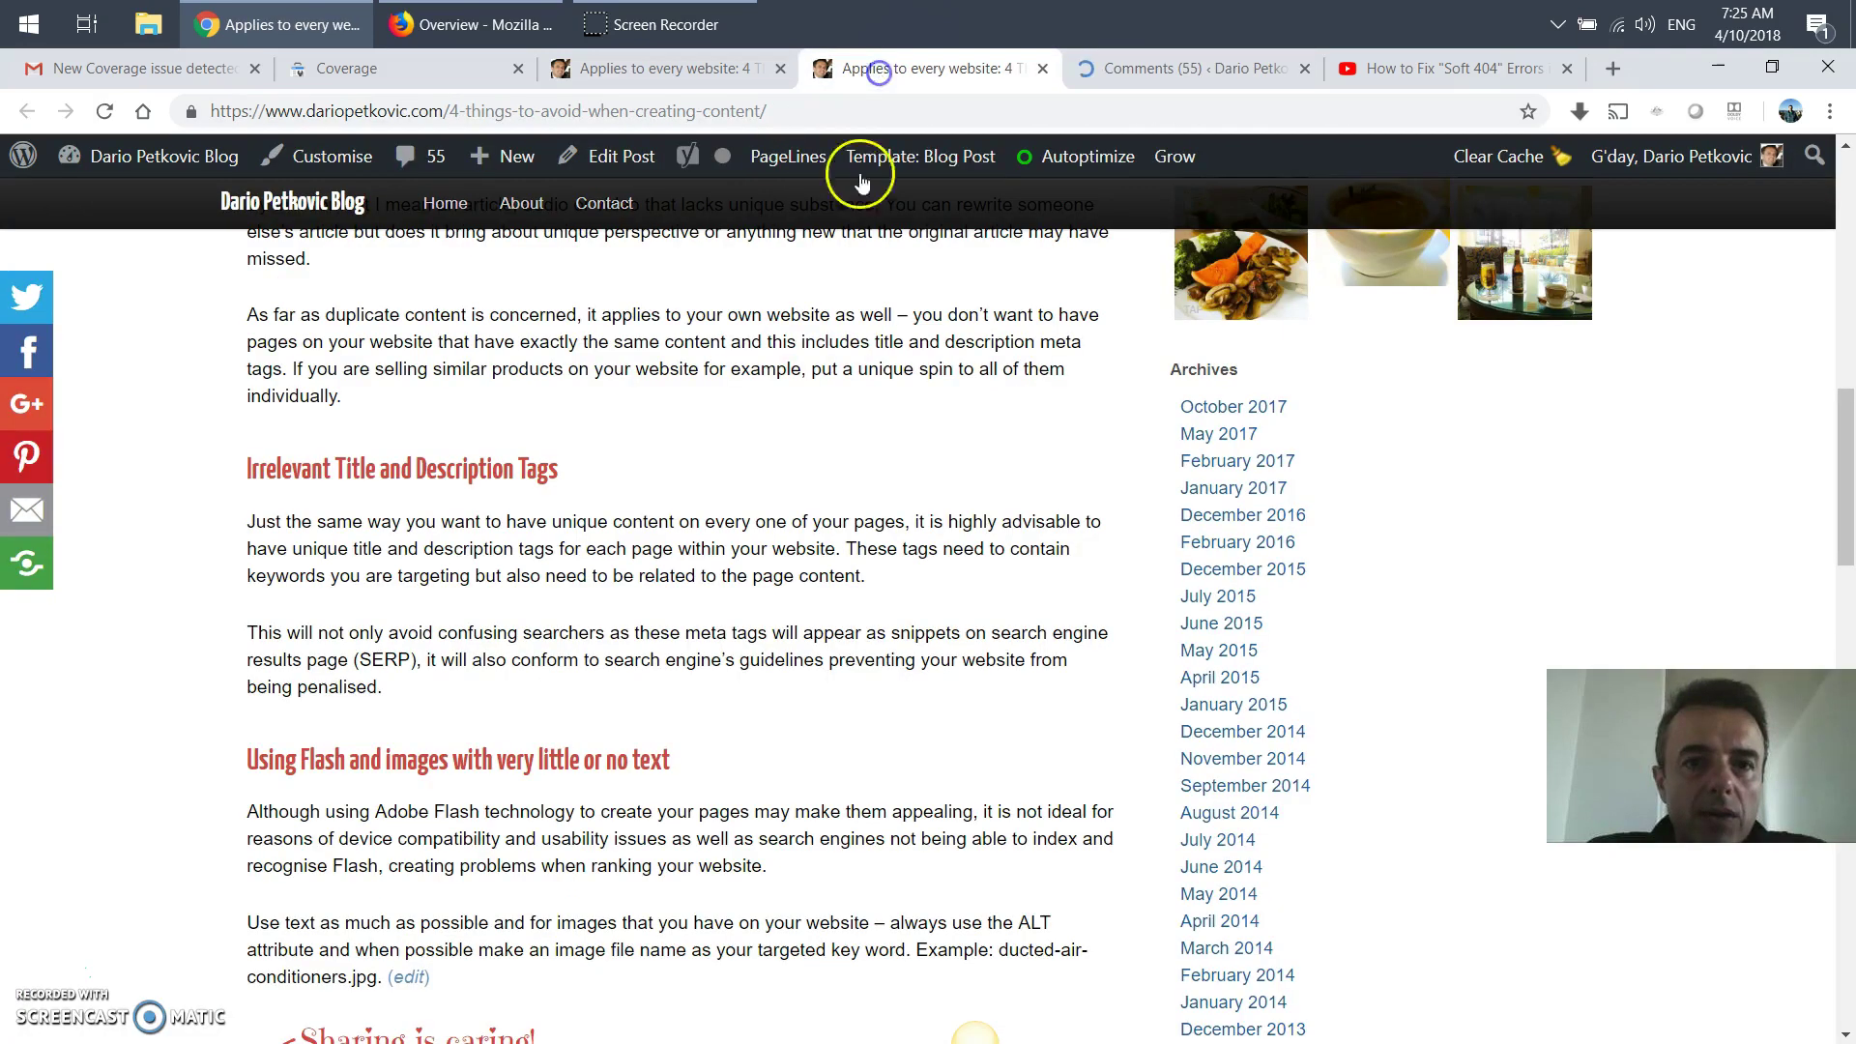
pyautogui.click(604, 69)
pyautogui.scroll(1, 706, 695)
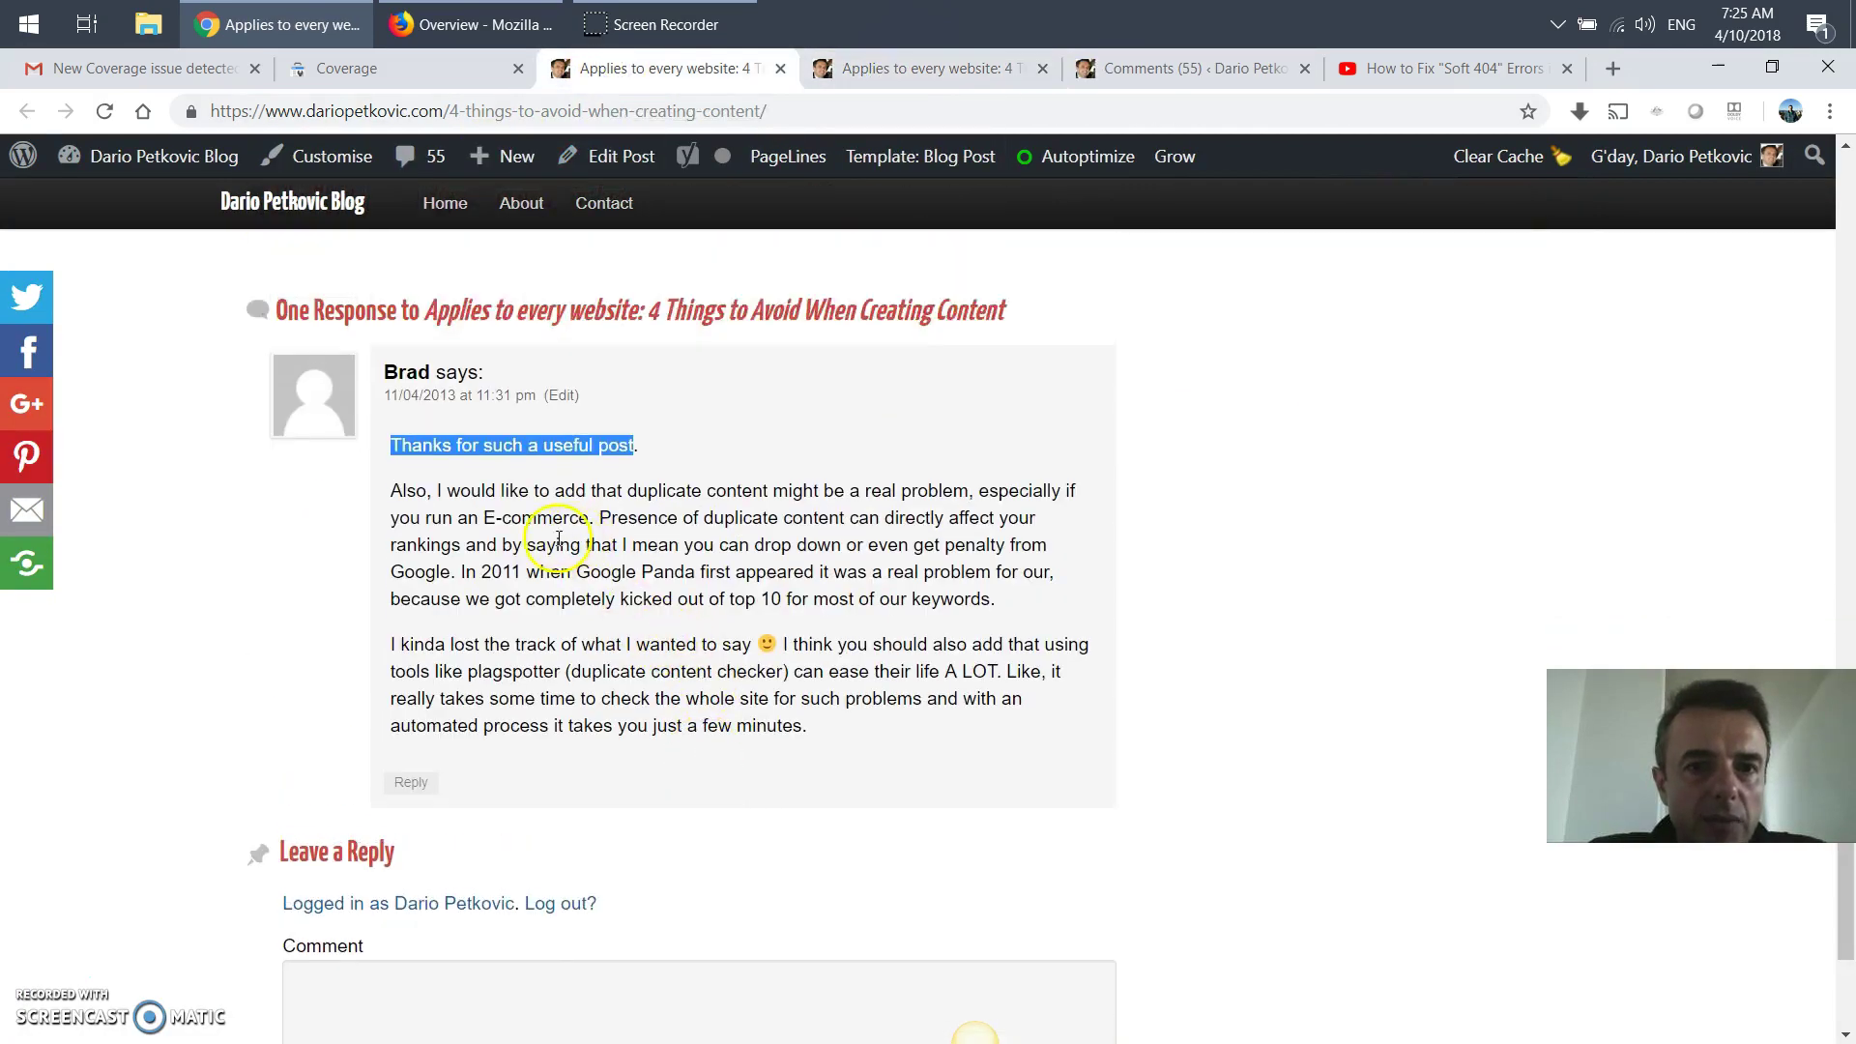
pyautogui.click(472, 488)
pyautogui.moveTo(472, 488); pyautogui.dragTo(907, 727)
pyautogui.click(496, 545)
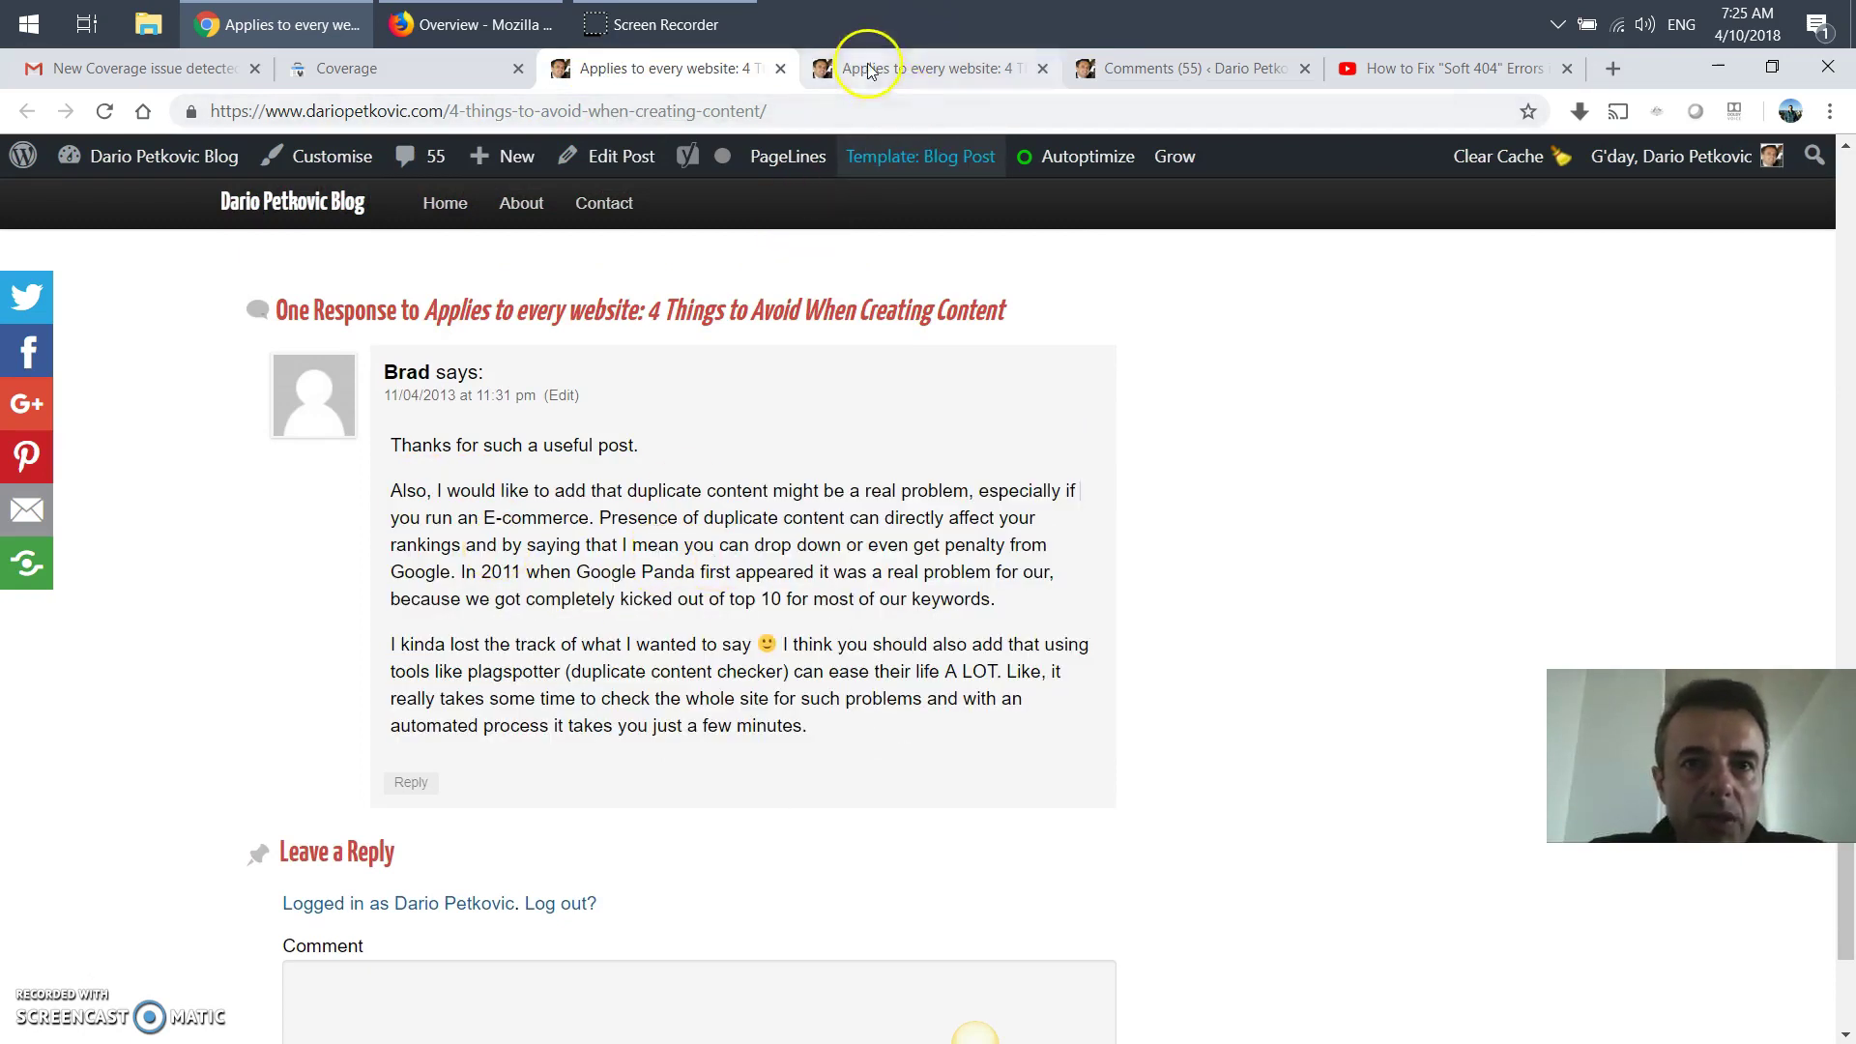
# Review the Soft 404 report: 1 affected page, validation started Oct 4, 2018
pyautogui.click(440, 68)
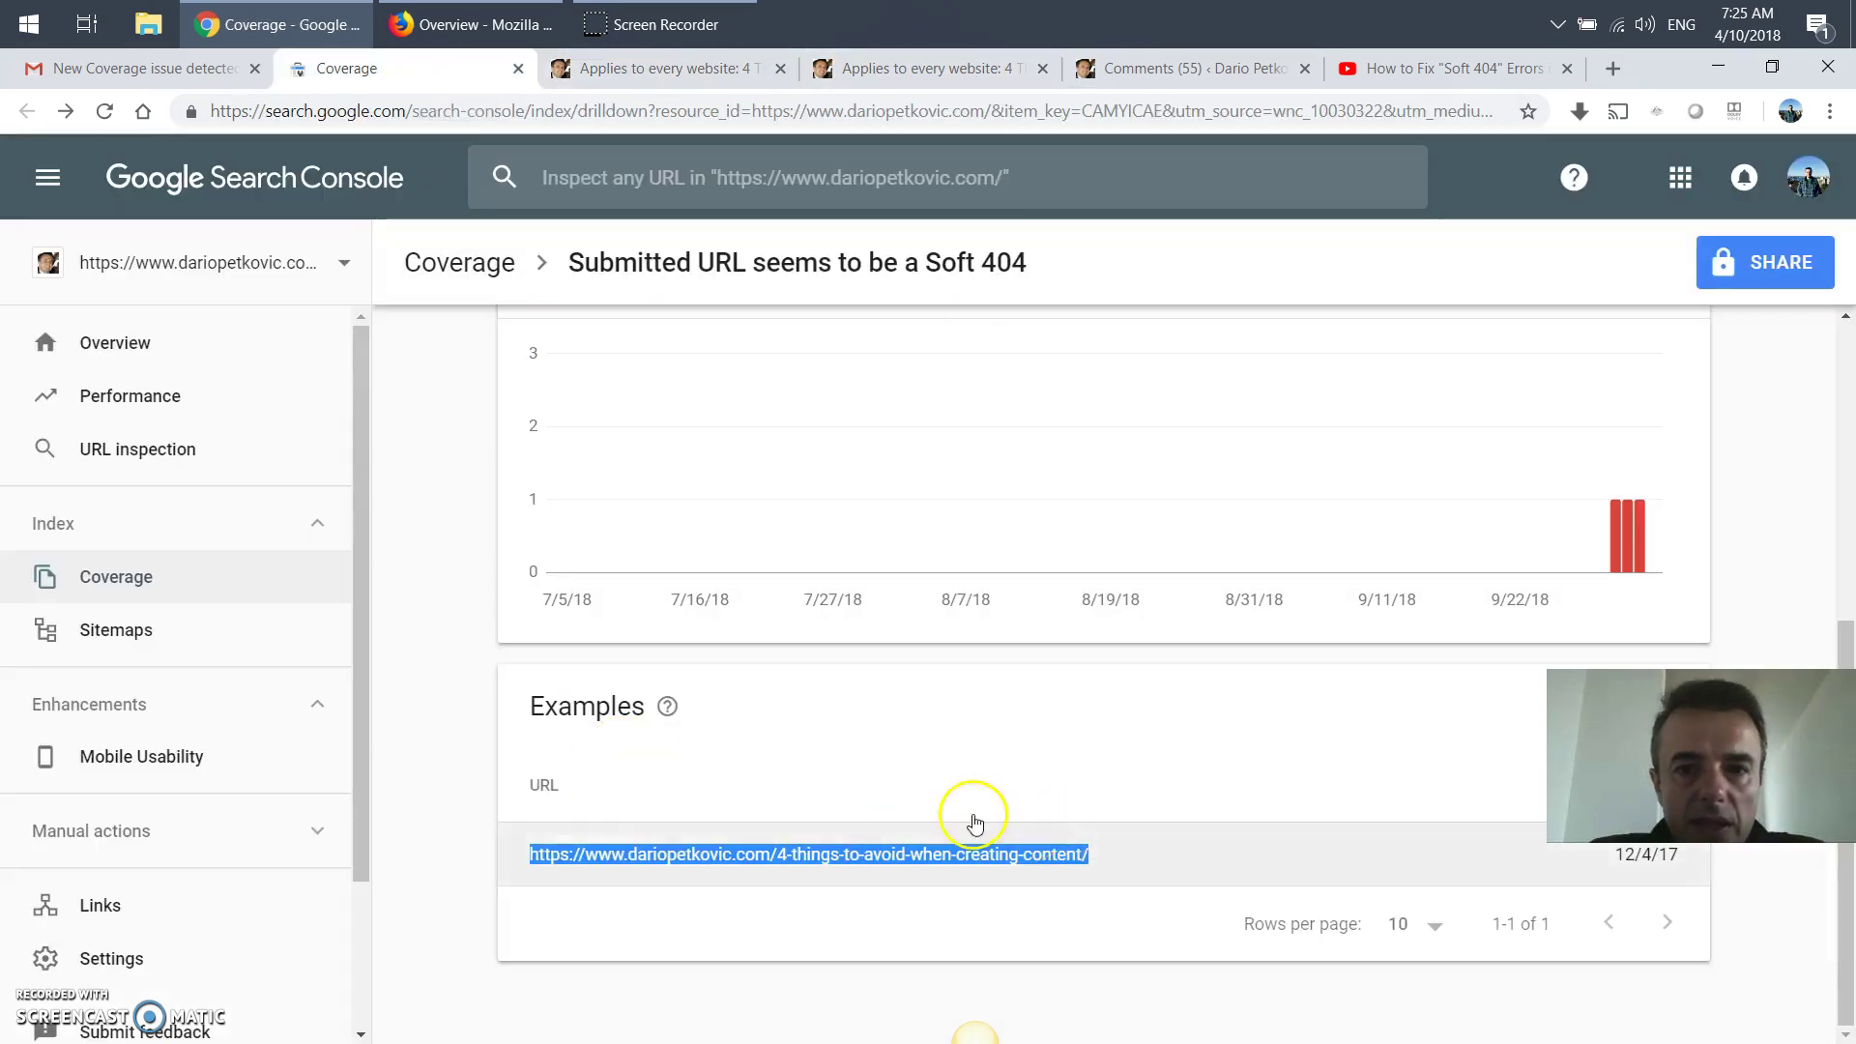
pyautogui.click(896, 764)
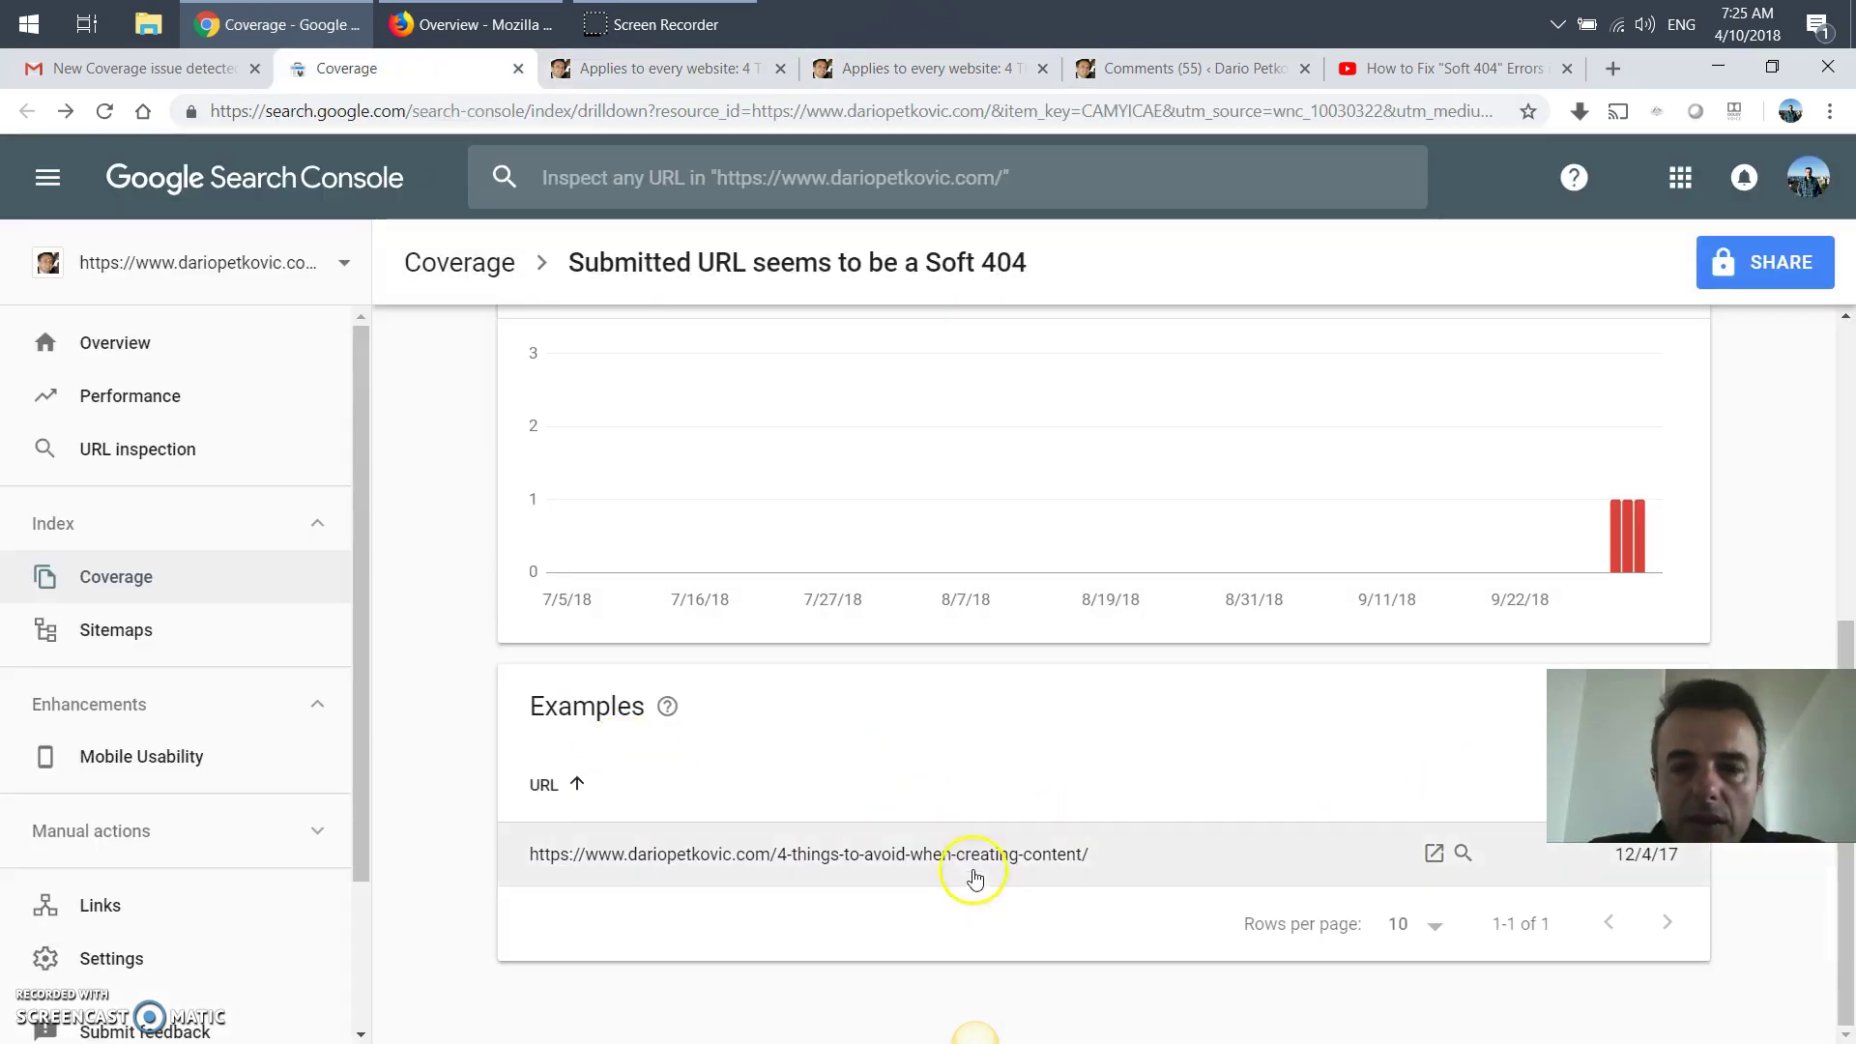
pyautogui.scroll(2, 971, 862)
pyautogui.scroll(3, 971, 859)
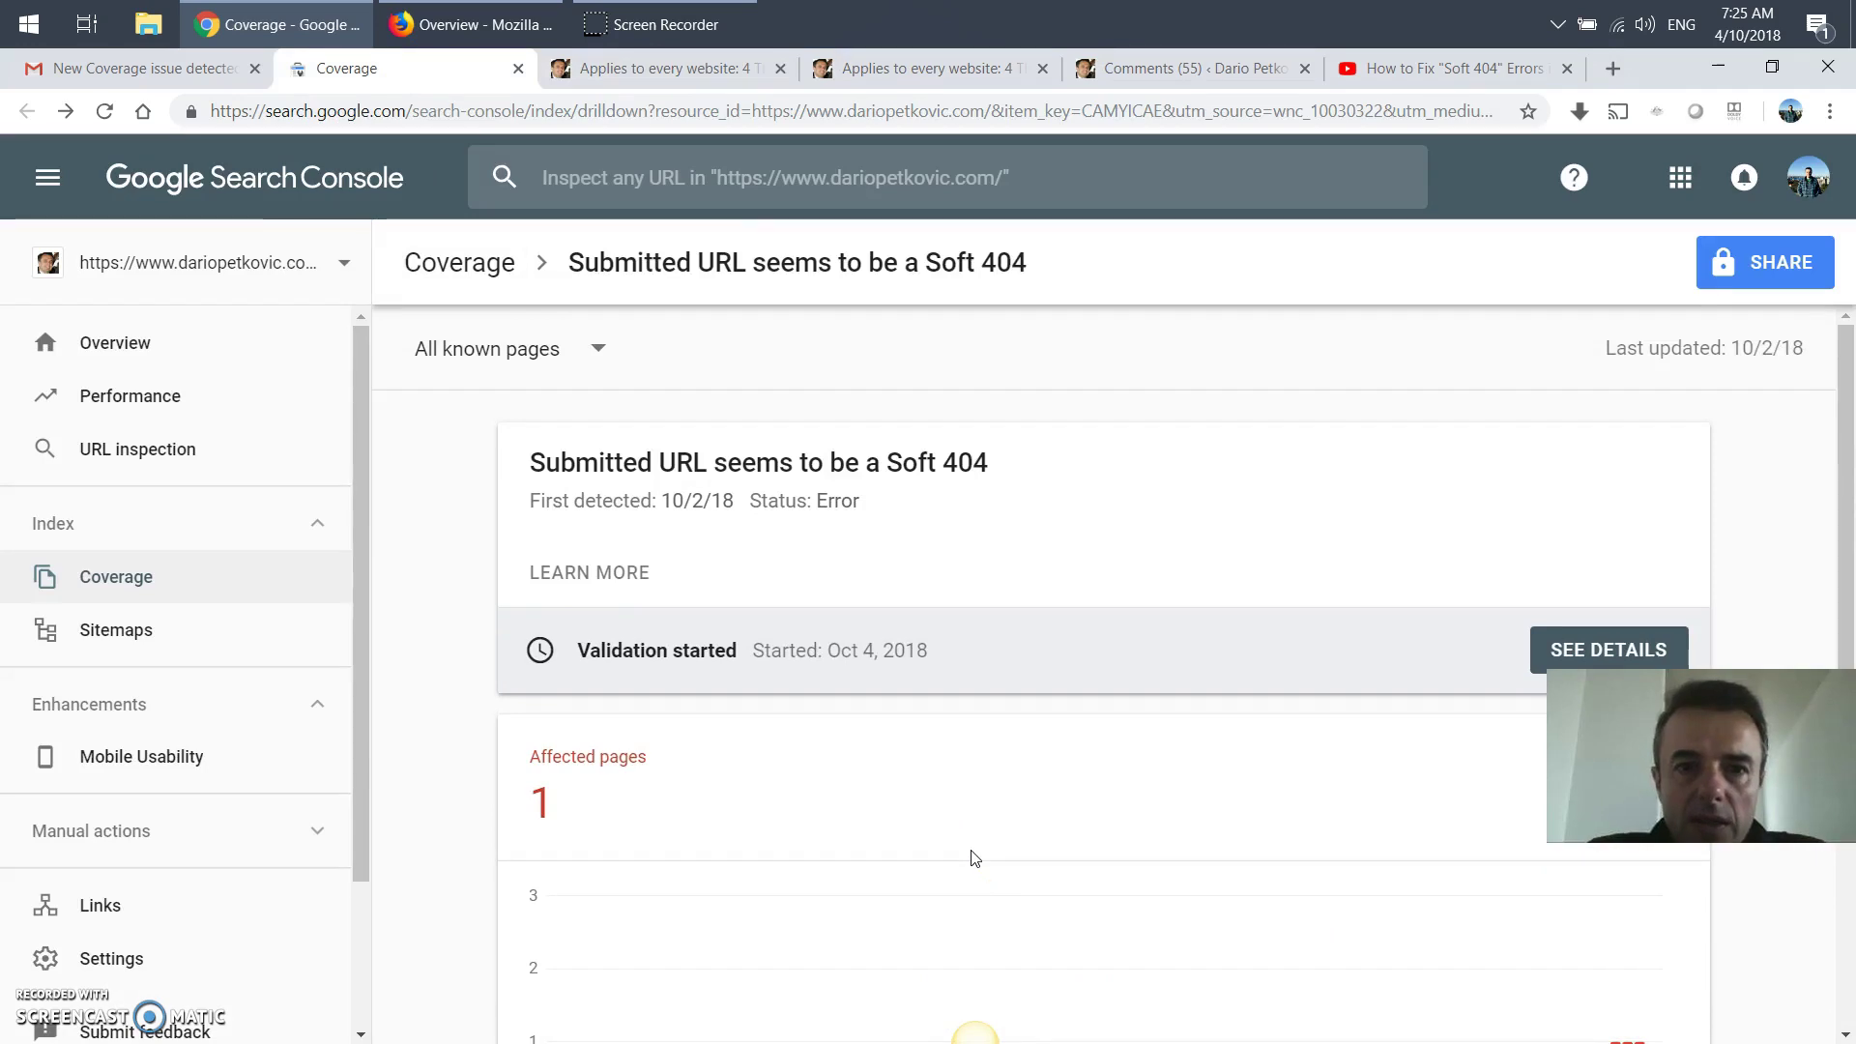
pyautogui.scroll(-5, 1253, 598)
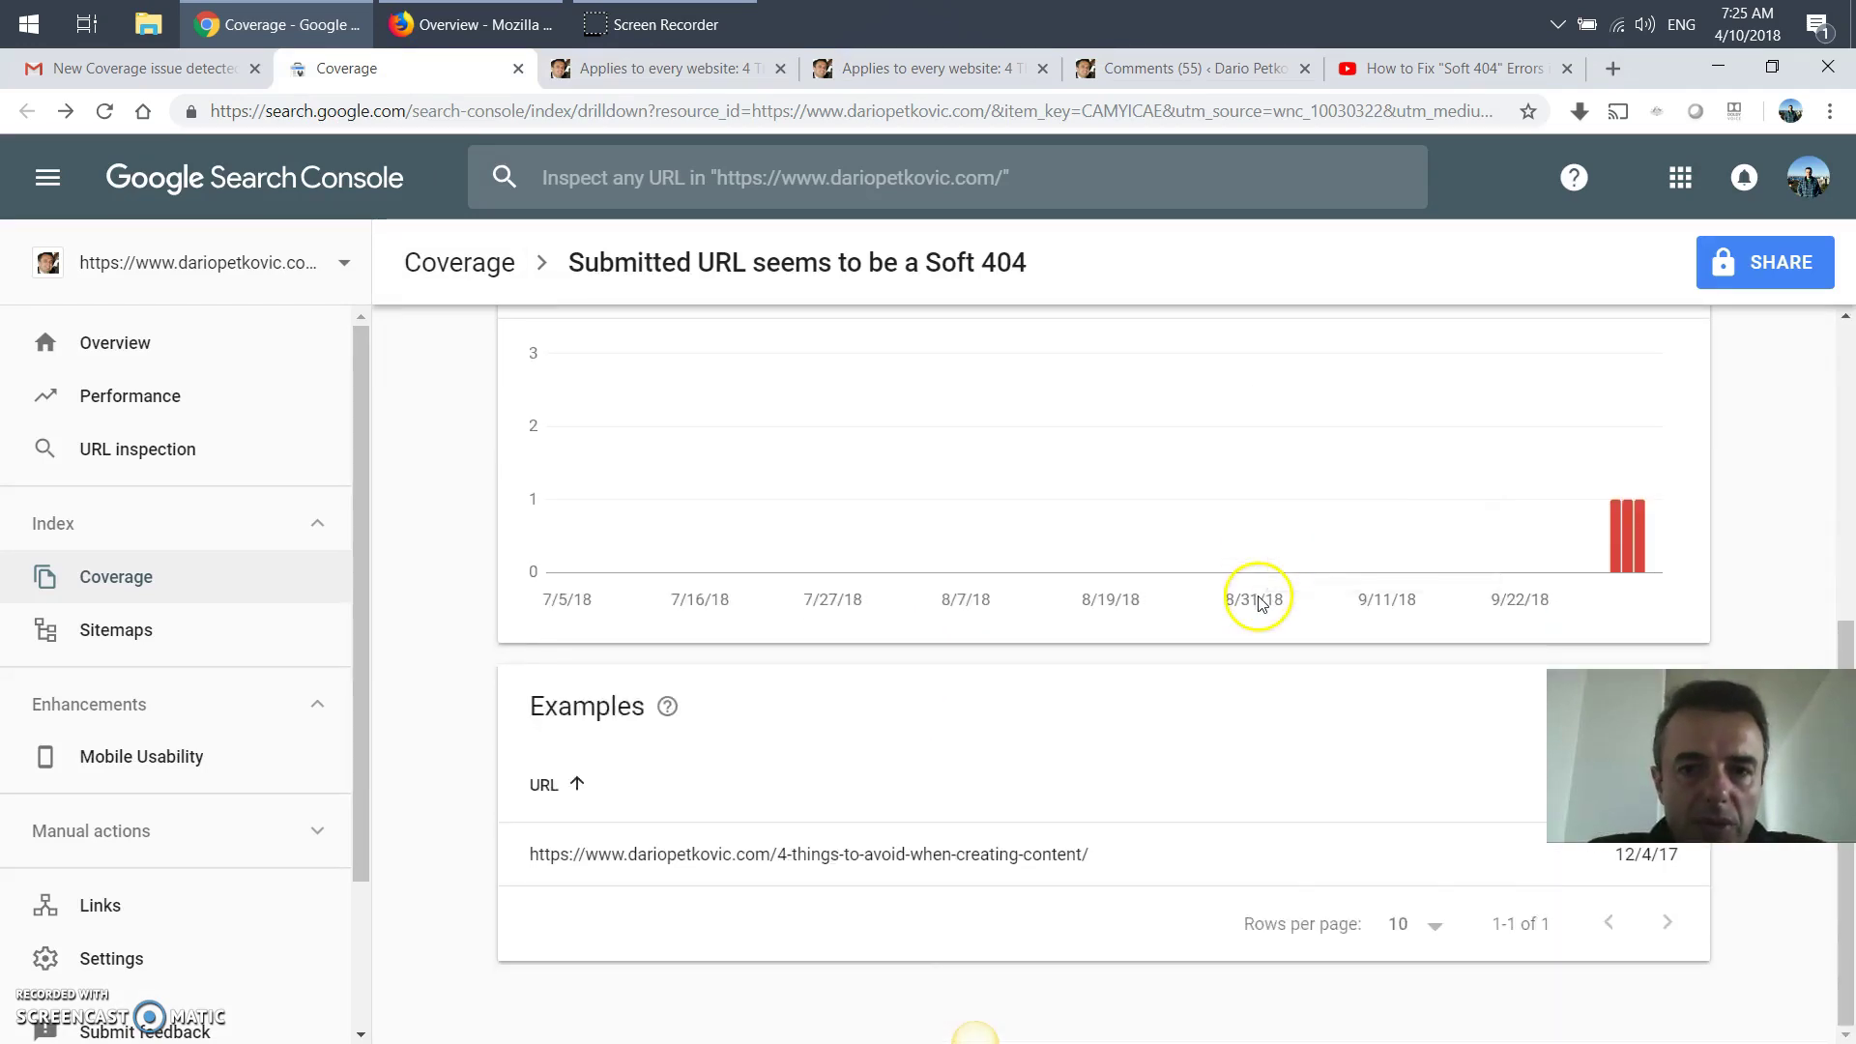
pyautogui.scroll(5, 1099, 824)
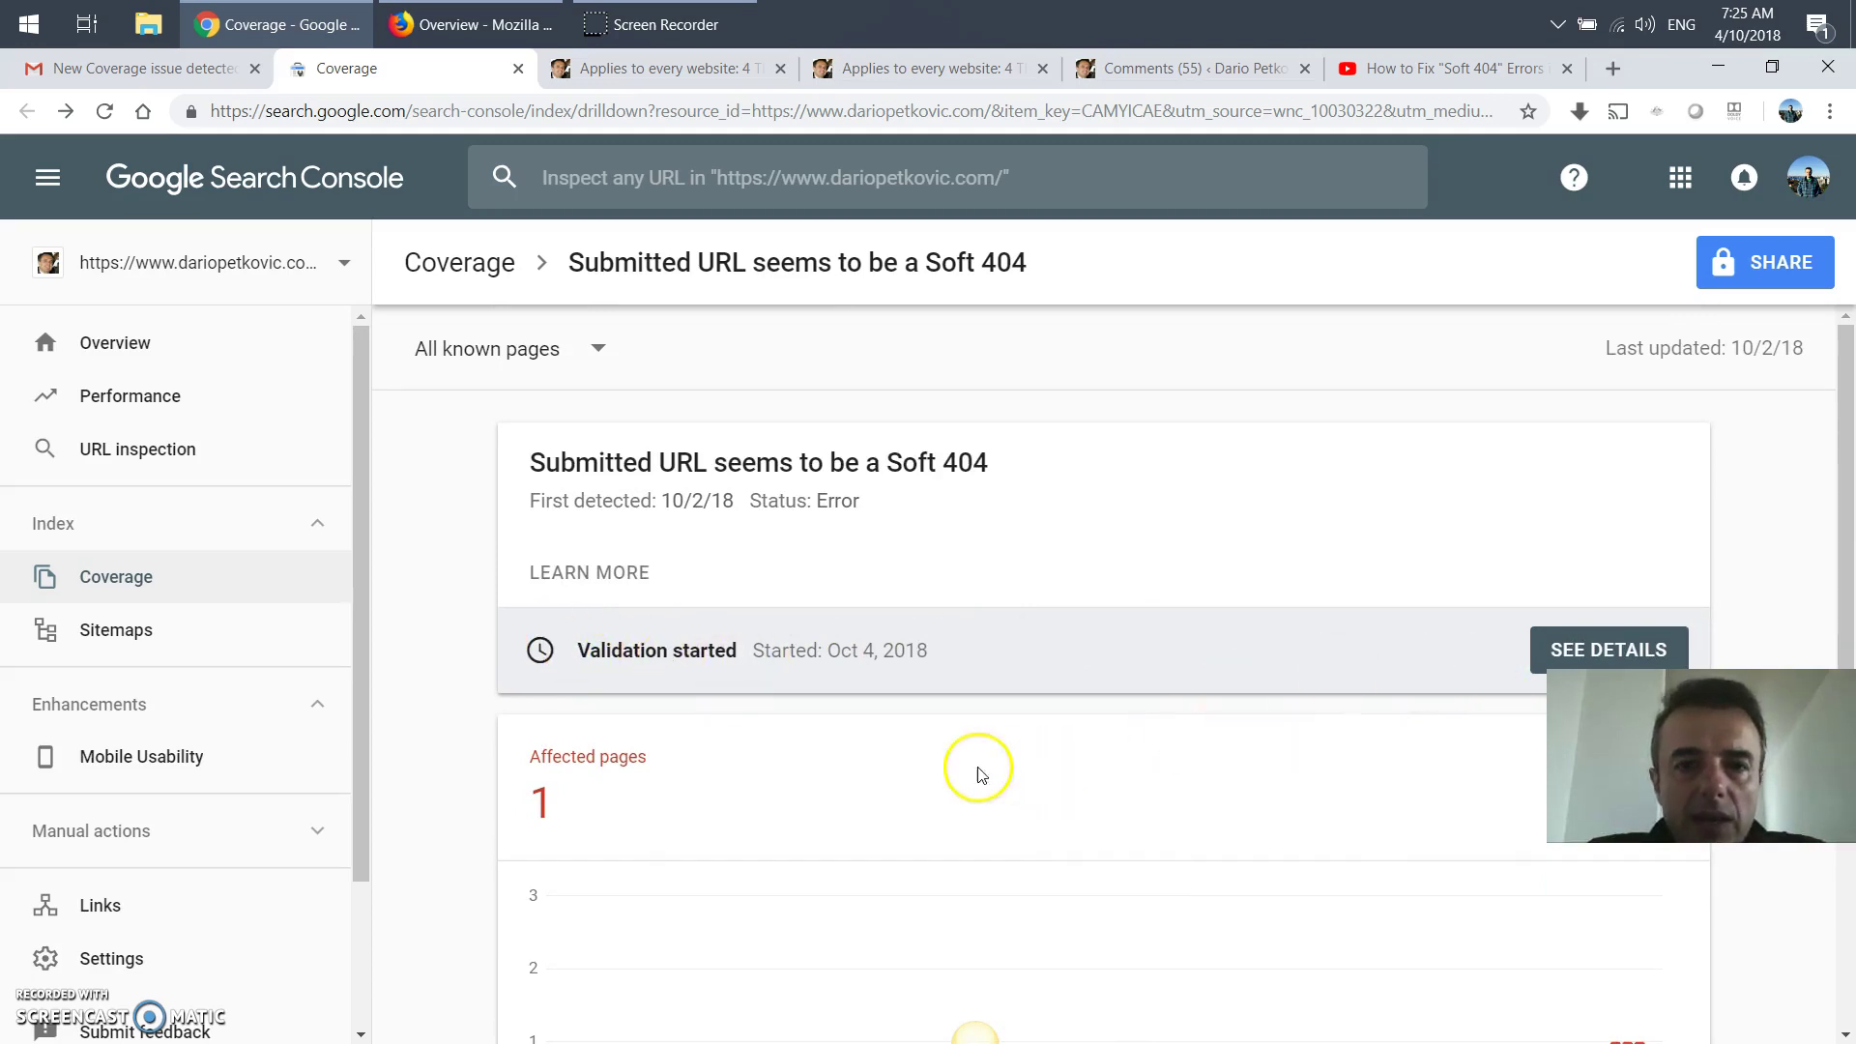
# Open the fix validation details, showing the flagged page as 1 pending and 0 failed
pyautogui.click(1604, 645)
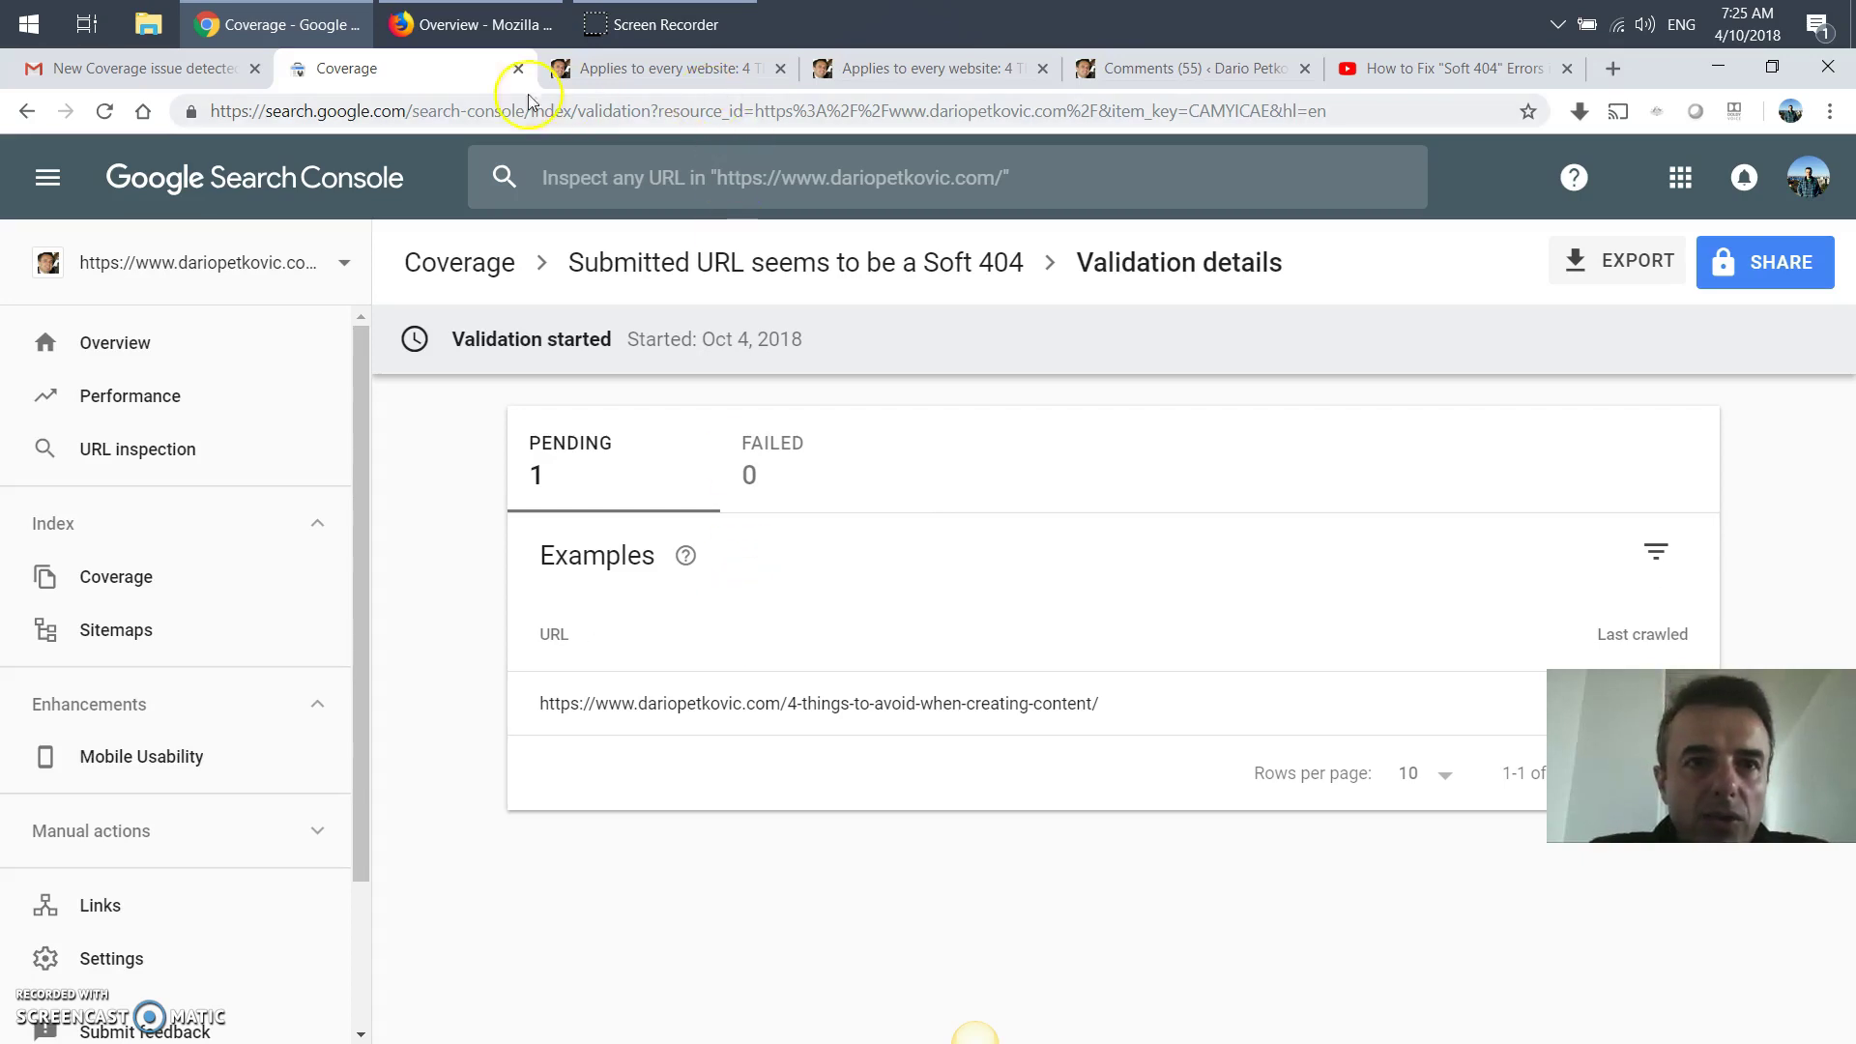
# Return to the Gmail Soft 404 alert and scroll to its Fix Coverage issues link
pyautogui.click(145, 67)
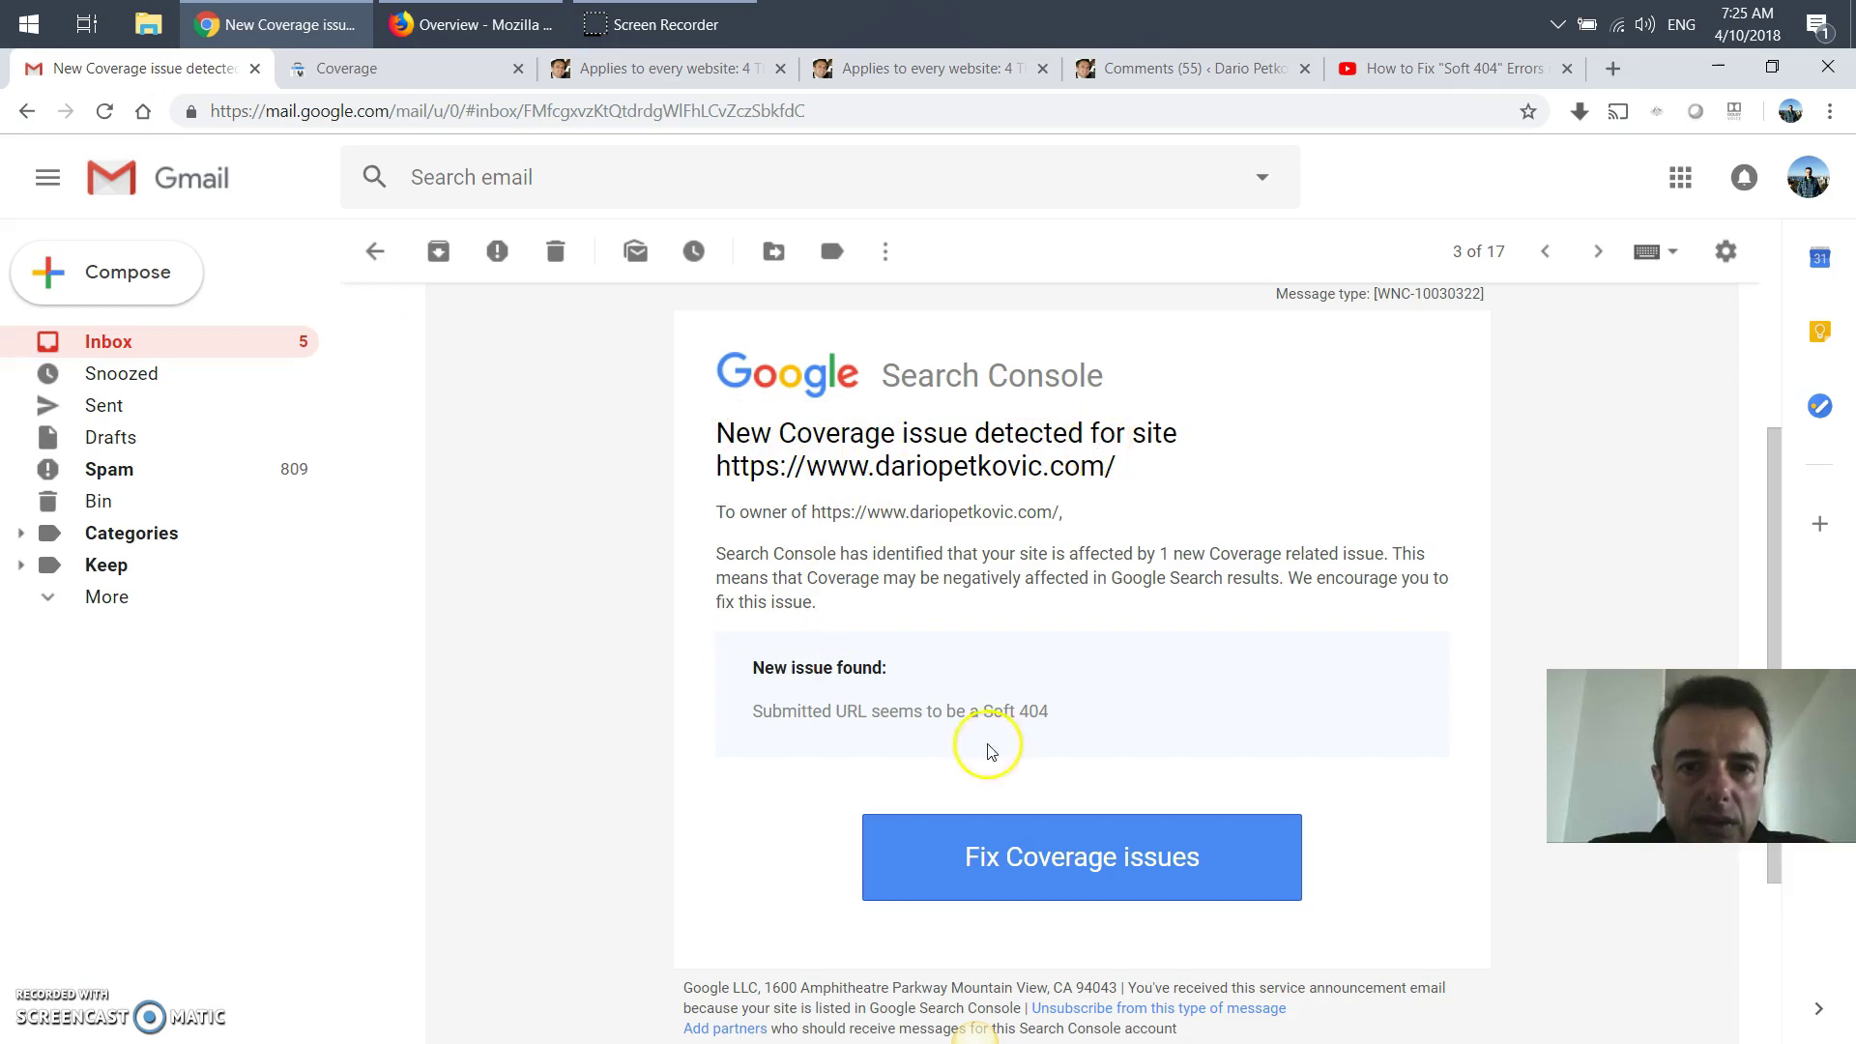
pyautogui.scroll(-3, 883, 866)
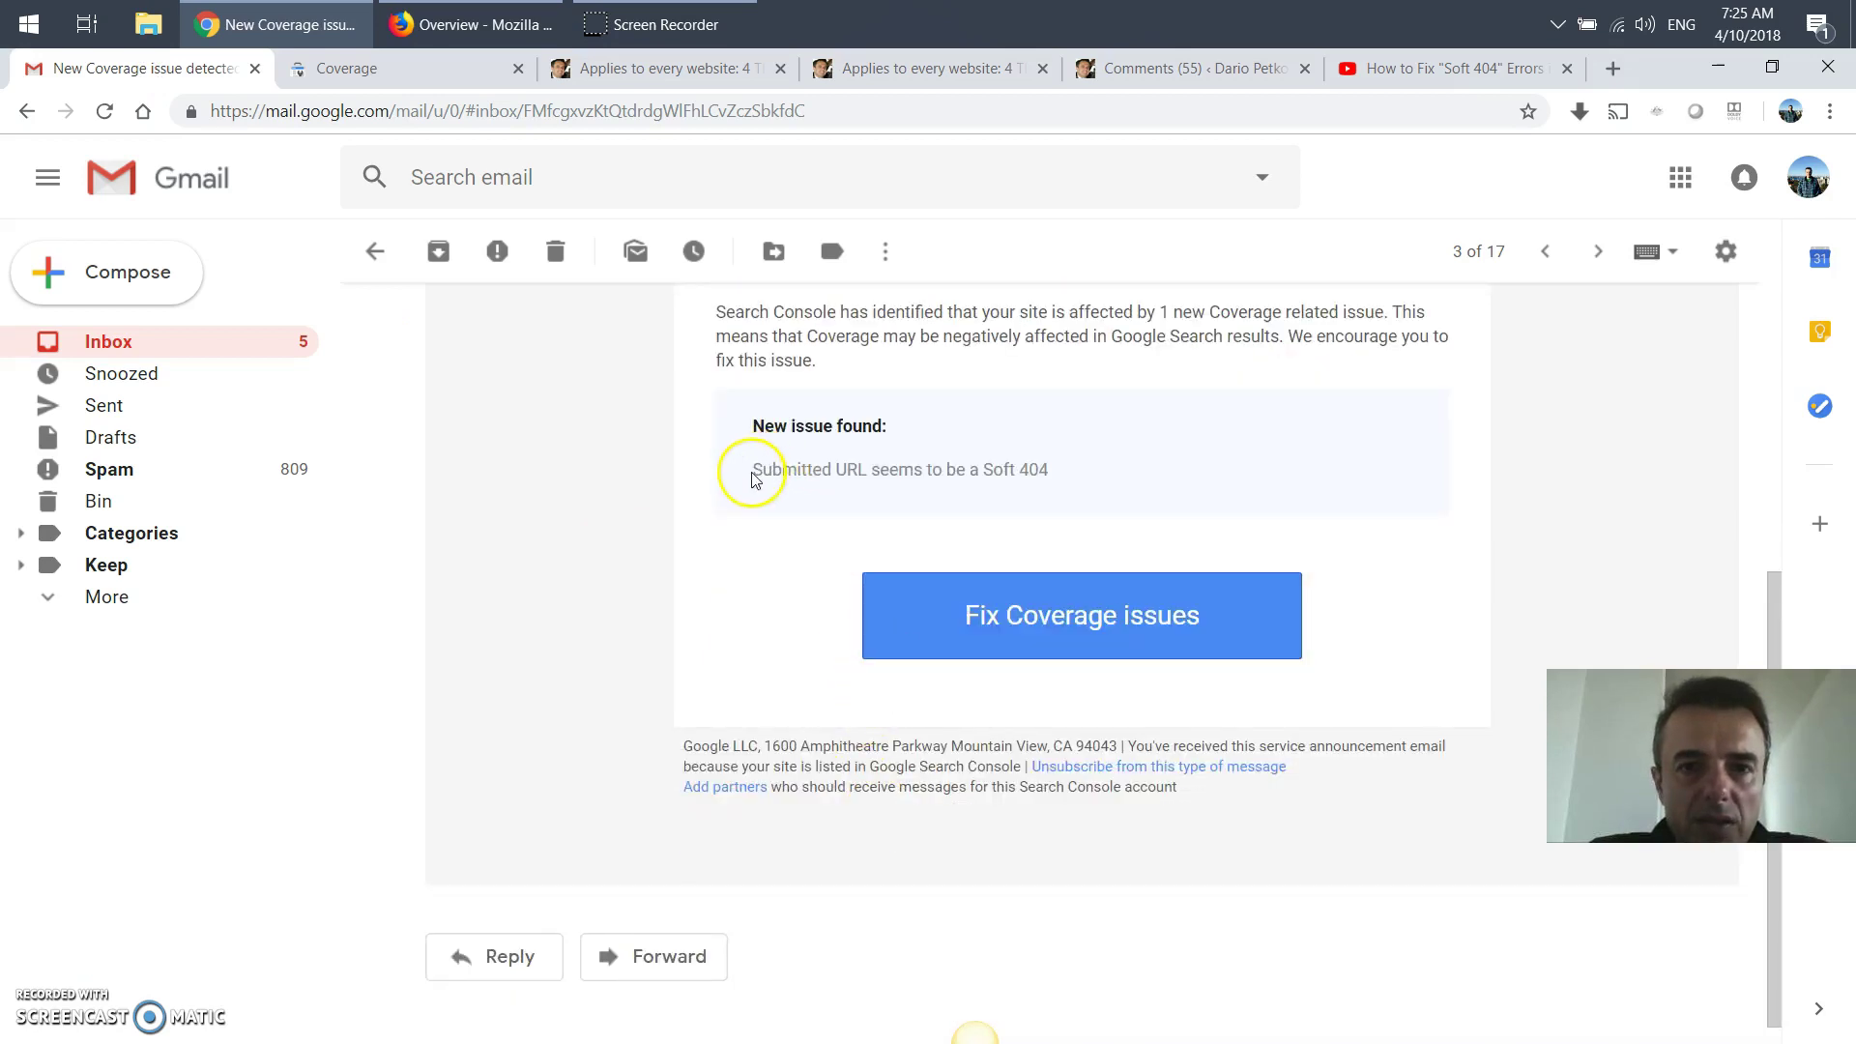